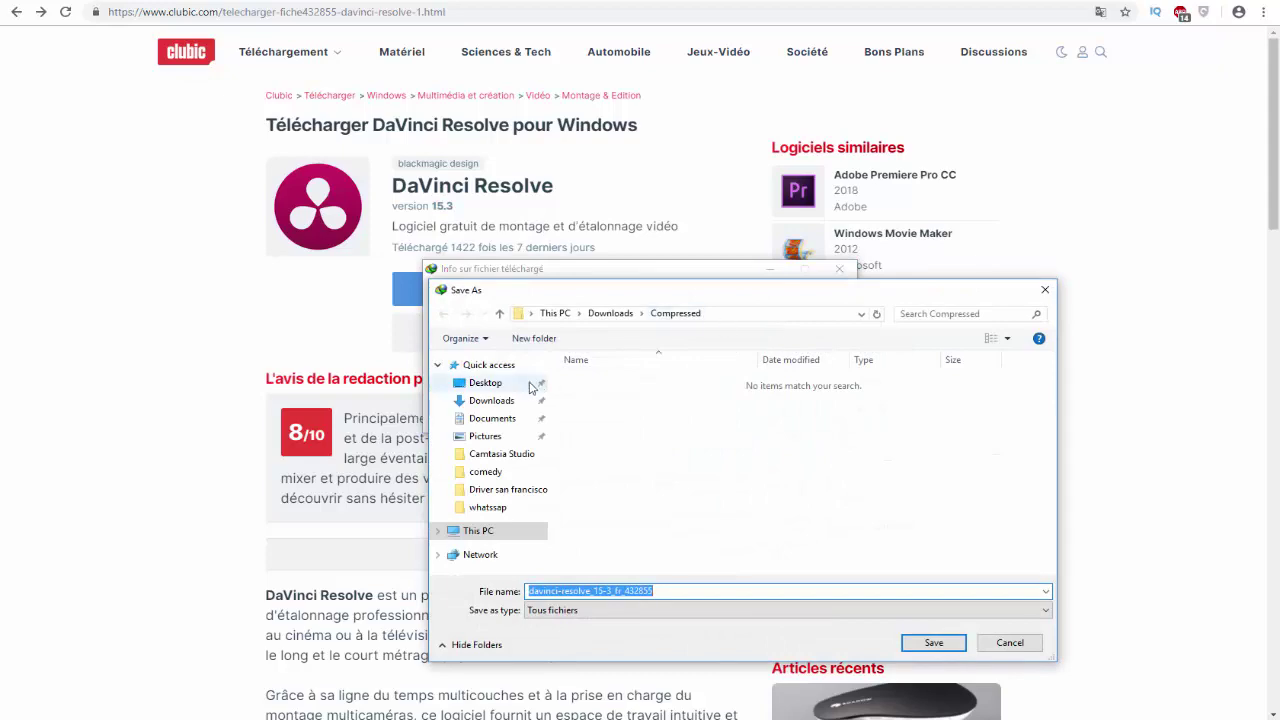
# Step: Set the Desktop as the save location for davinci-resolve_15-3_fr_432855.zip and start the download
pyautogui.click(528, 386)
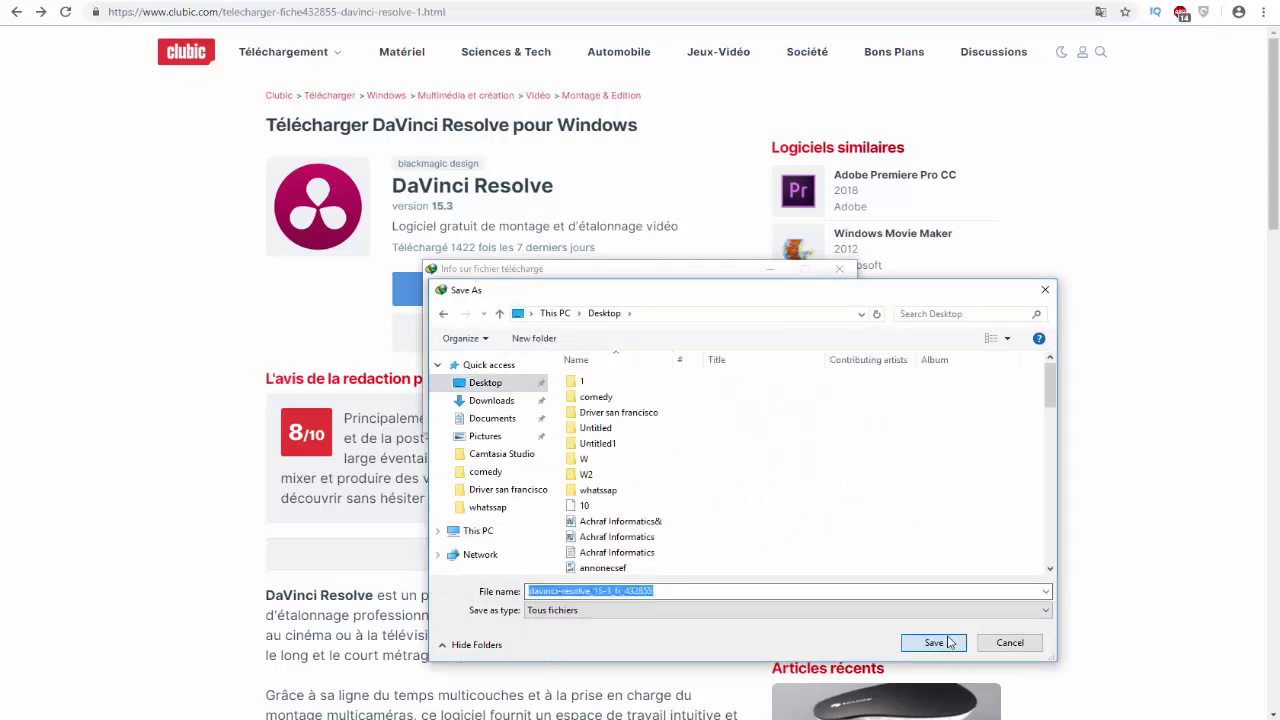
pyautogui.click(933, 642)
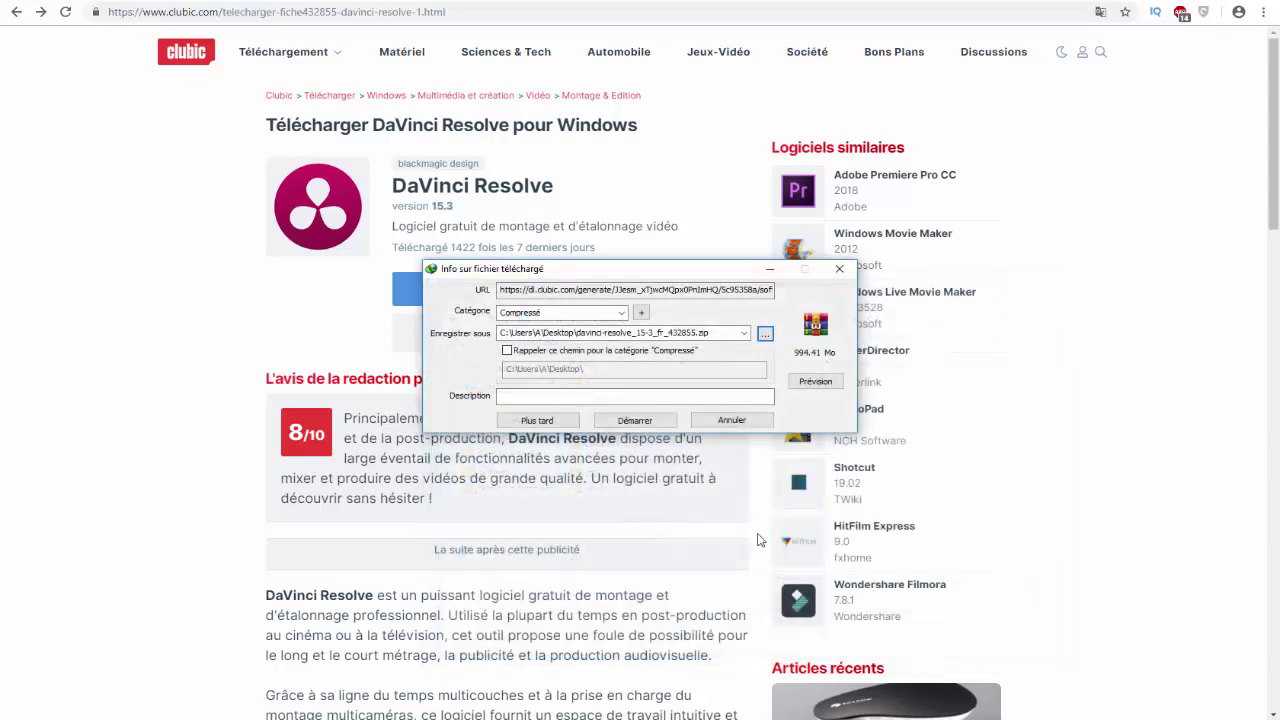
pyautogui.click(636, 420)
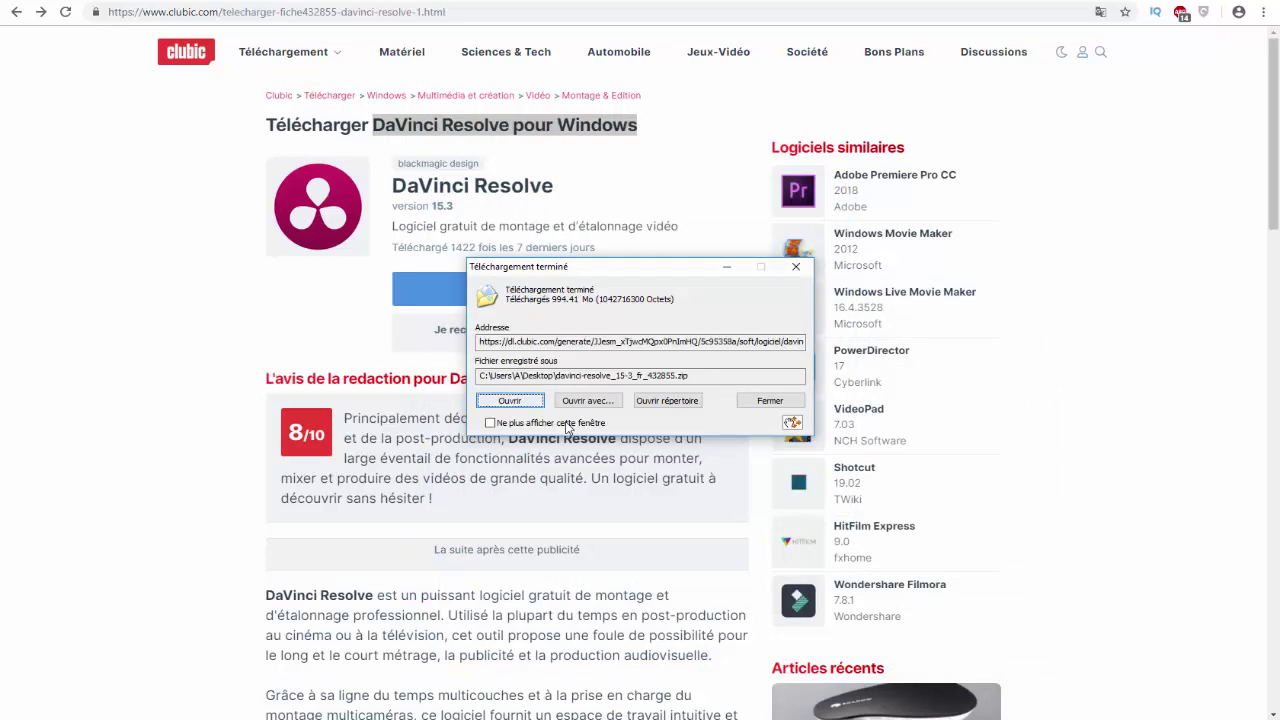
# Step: Open the downloaded davinci-resolve_15-3_fr_432855.zip archive and launch the DaVinci Resolve installer inside it
pyautogui.press('Escape')
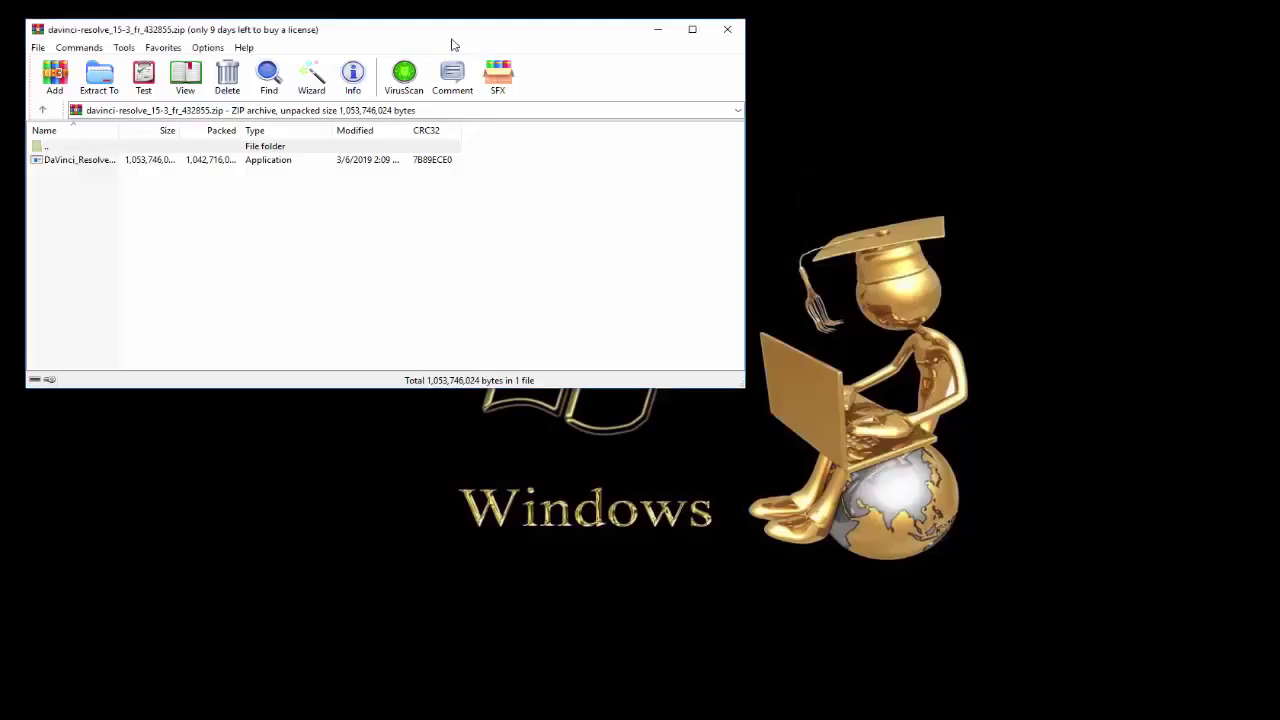
pyautogui.moveTo(448, 36); pyautogui.dragTo(698, 115)
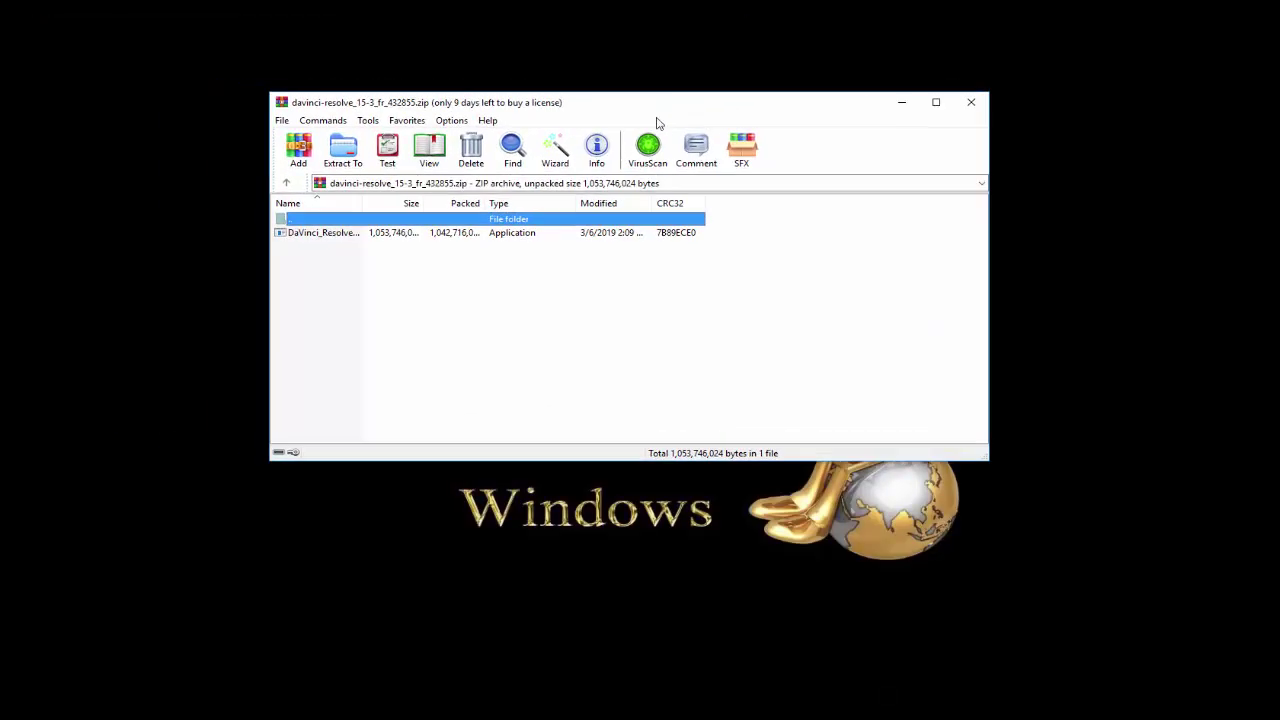
pyautogui.doubleClick(465, 233)
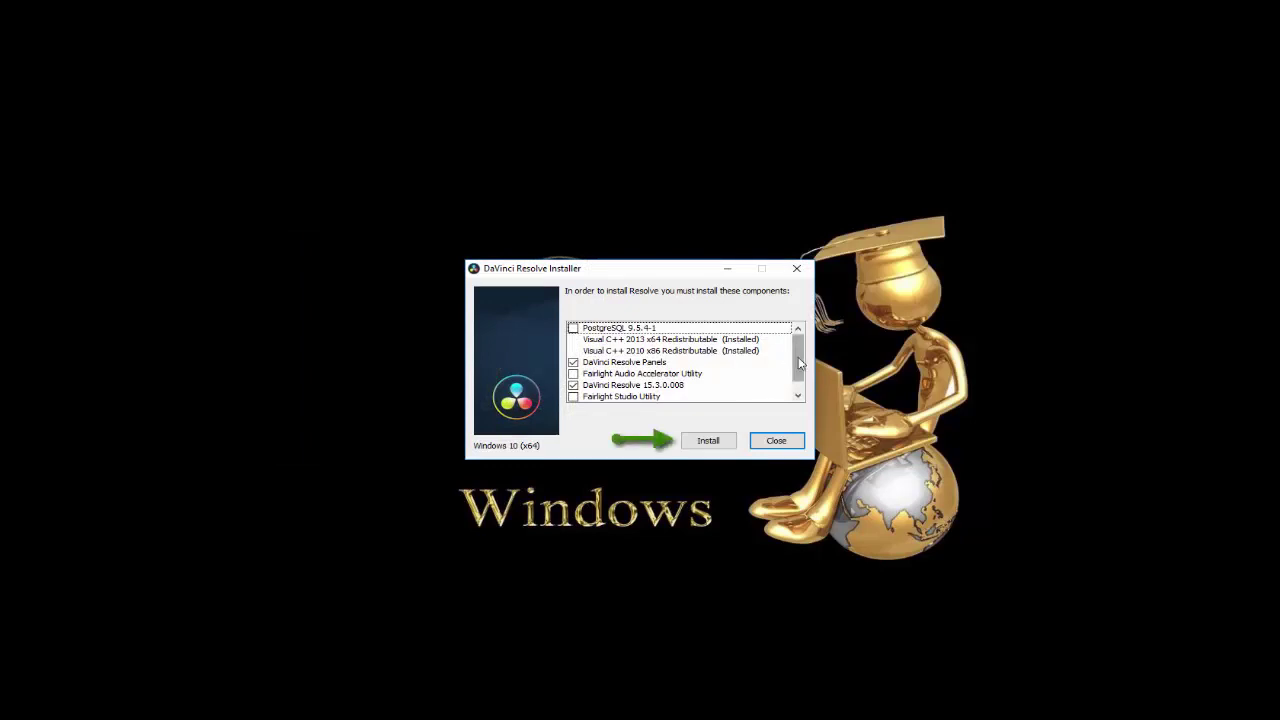
# Step: Review the component list and start installing the preselected DaVinci Resolve Panels and DaVinci Resolve 15.3.0.008
pyautogui.moveTo(800, 363); pyautogui.dragTo(800, 376)
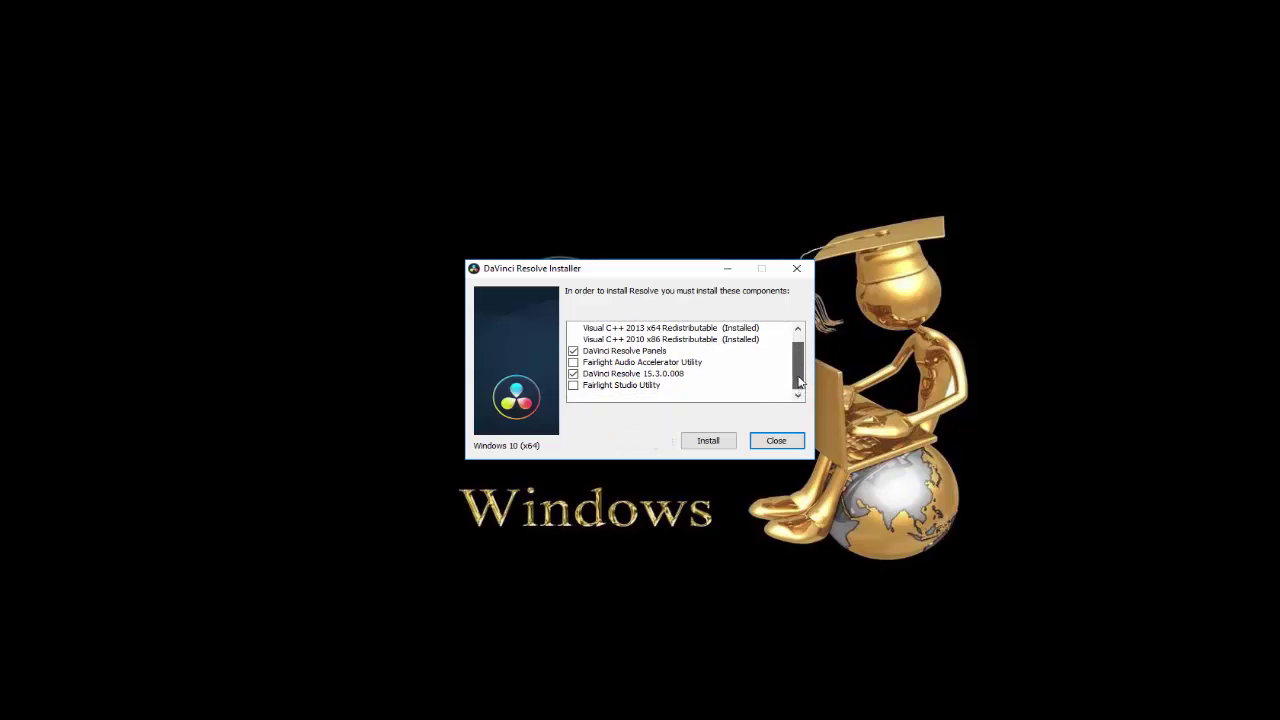
pyautogui.click(797, 337)
pyautogui.click(712, 441)
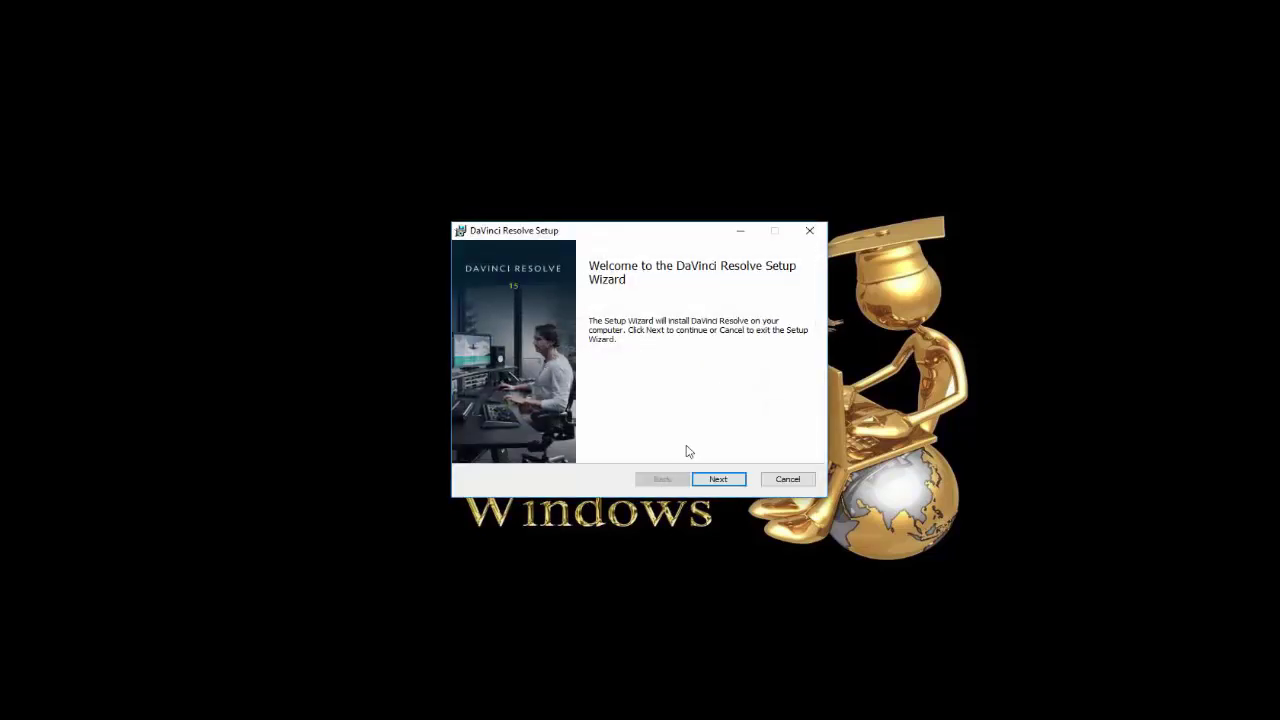
# Step: Accept the licence agreement in the setup wizard and install DaVinci Resolve to the default destination folder
pyautogui.click(720, 480)
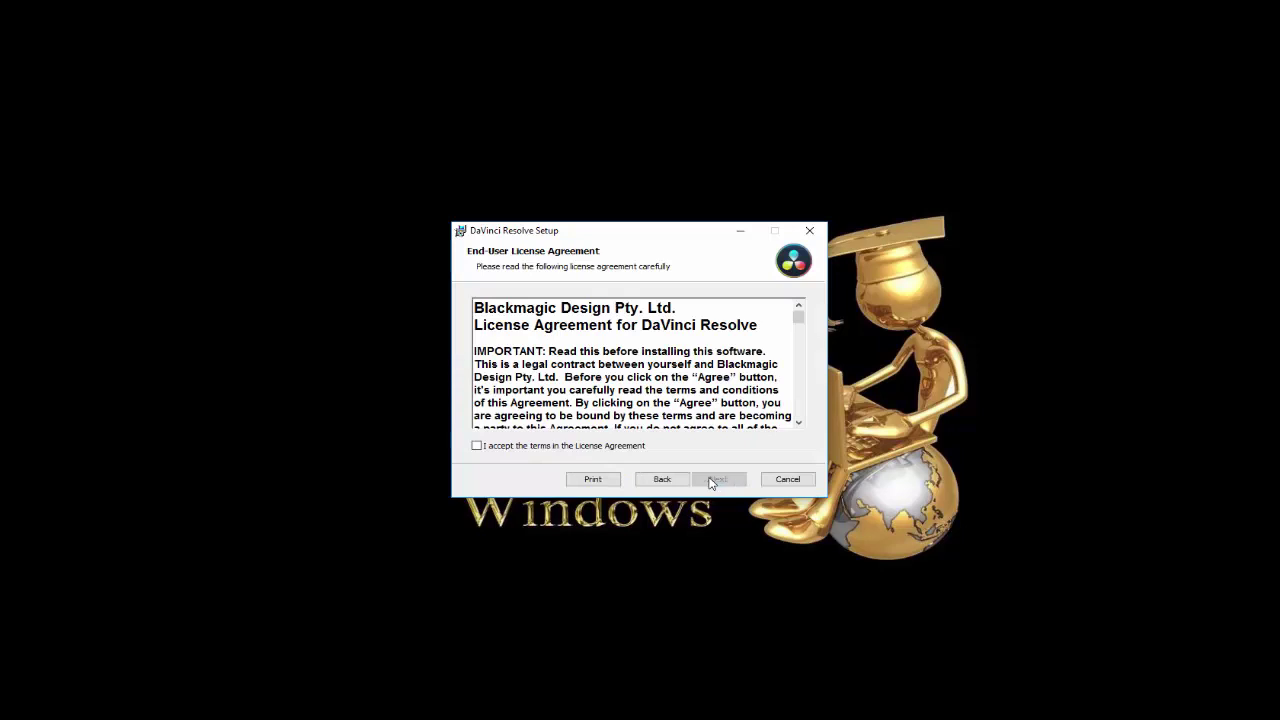
pyautogui.click(577, 450)
pyautogui.click(722, 482)
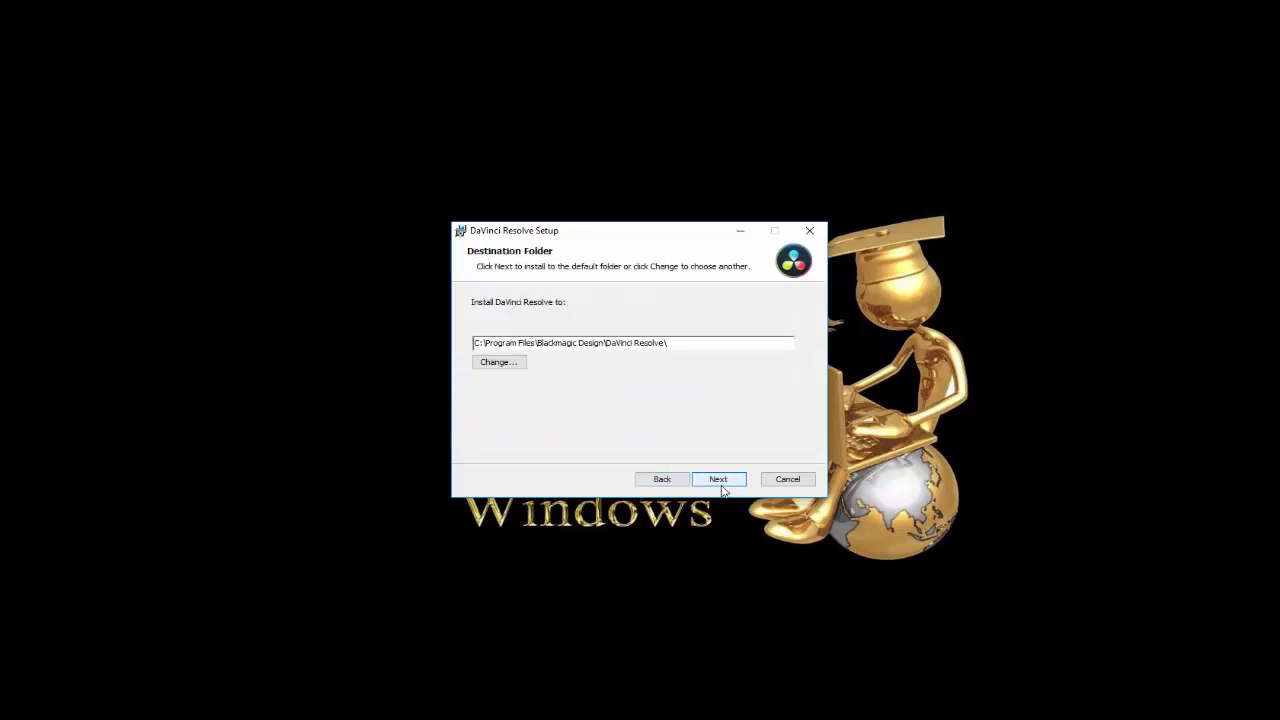
pyautogui.click(720, 480)
pyautogui.click(723, 487)
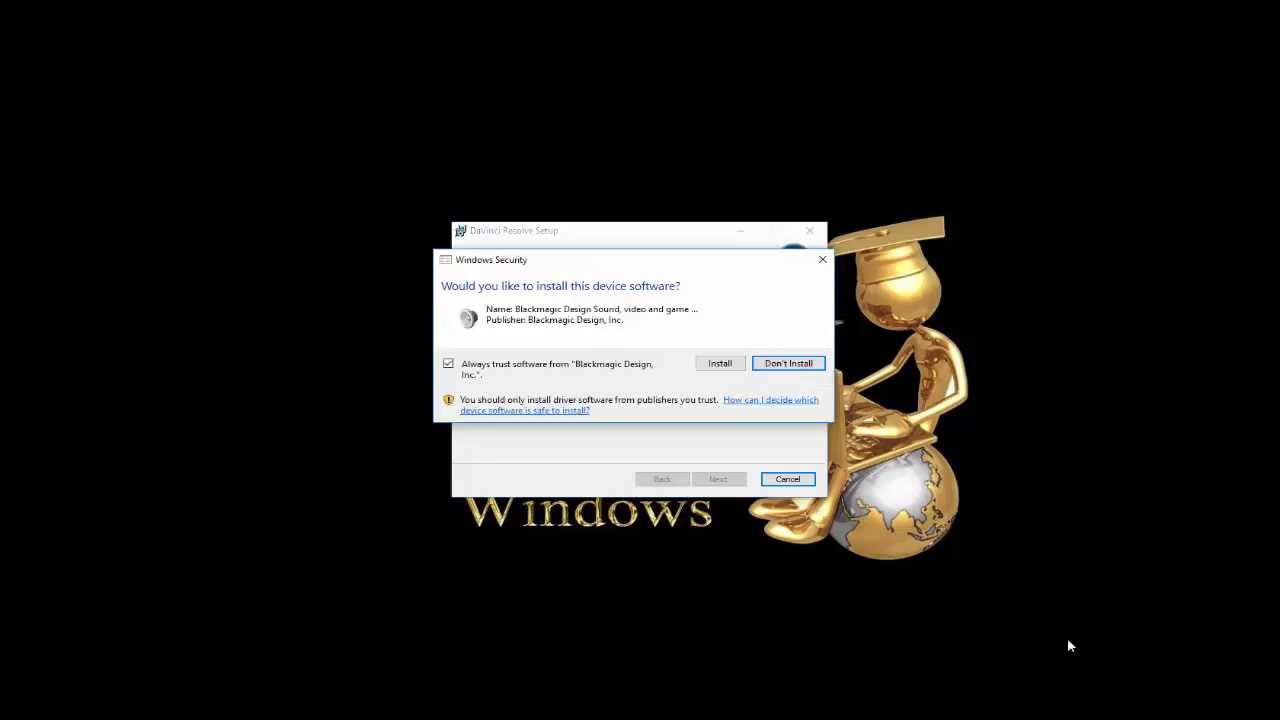
# Step: Allow the Blackmagic Design device software to be installed and finish the DaVinci Resolve setup
pyautogui.click(722, 364)
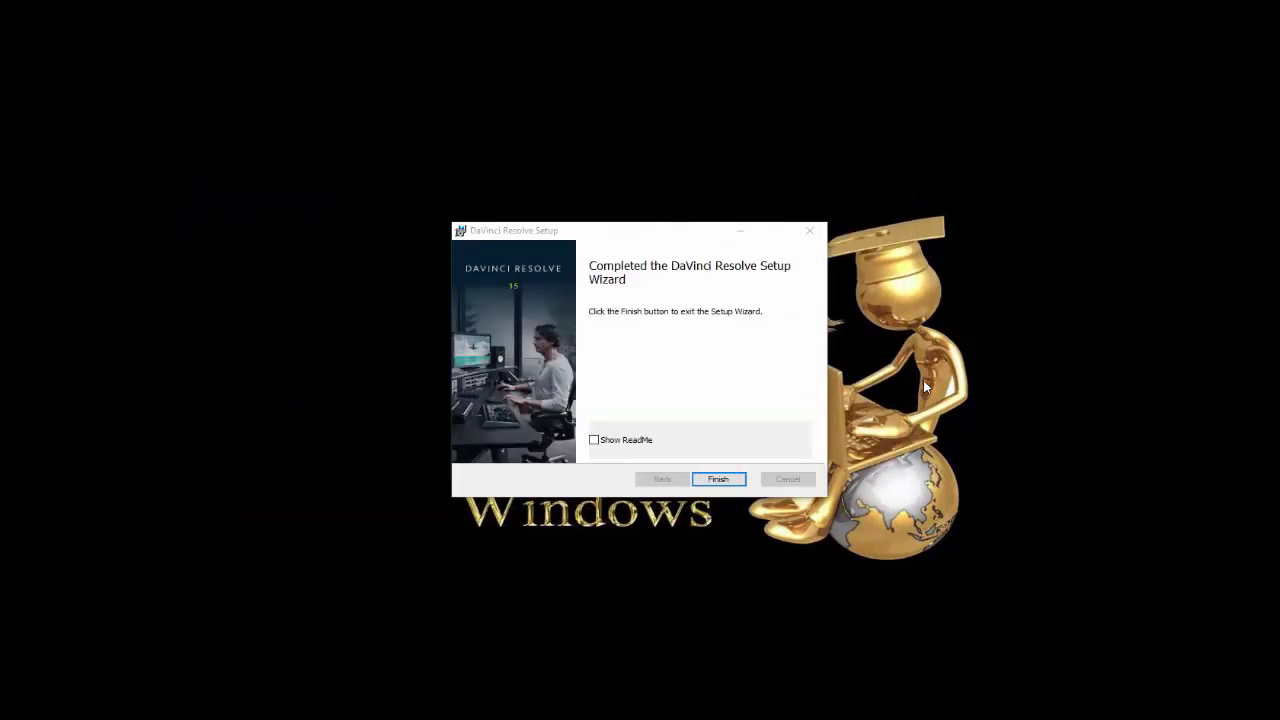
pyautogui.click(719, 479)
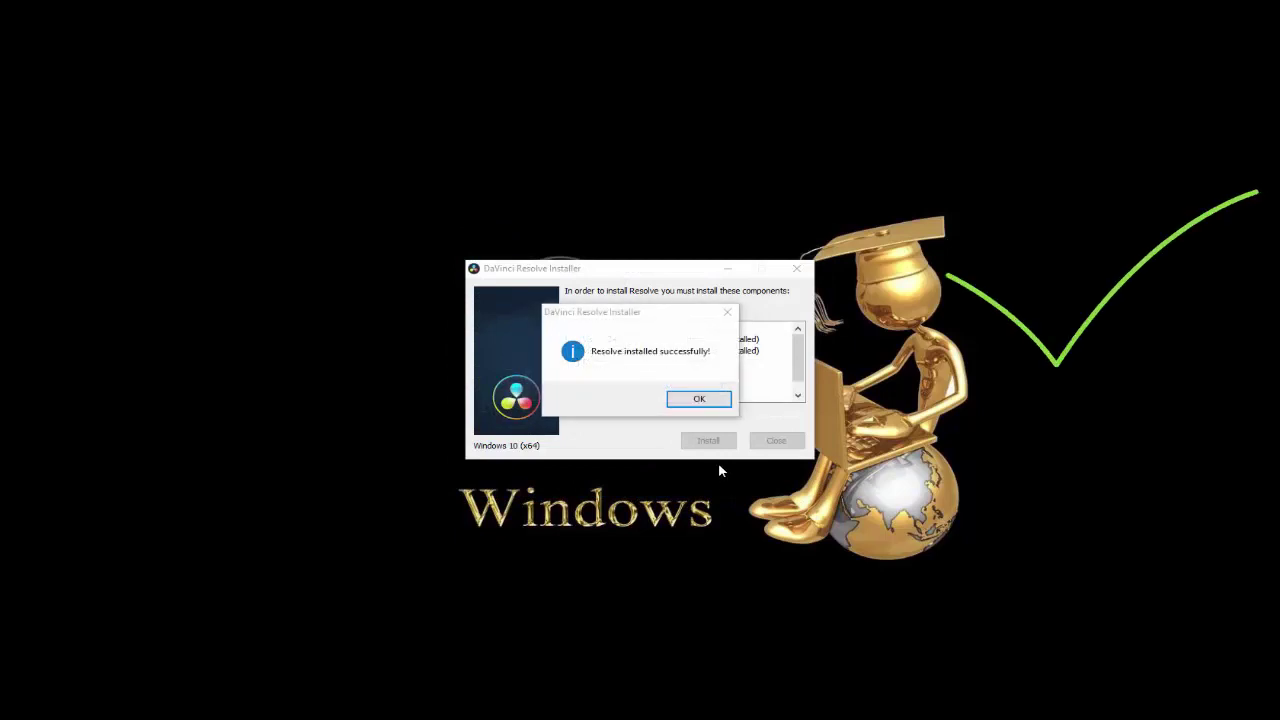
pyautogui.click(697, 403)
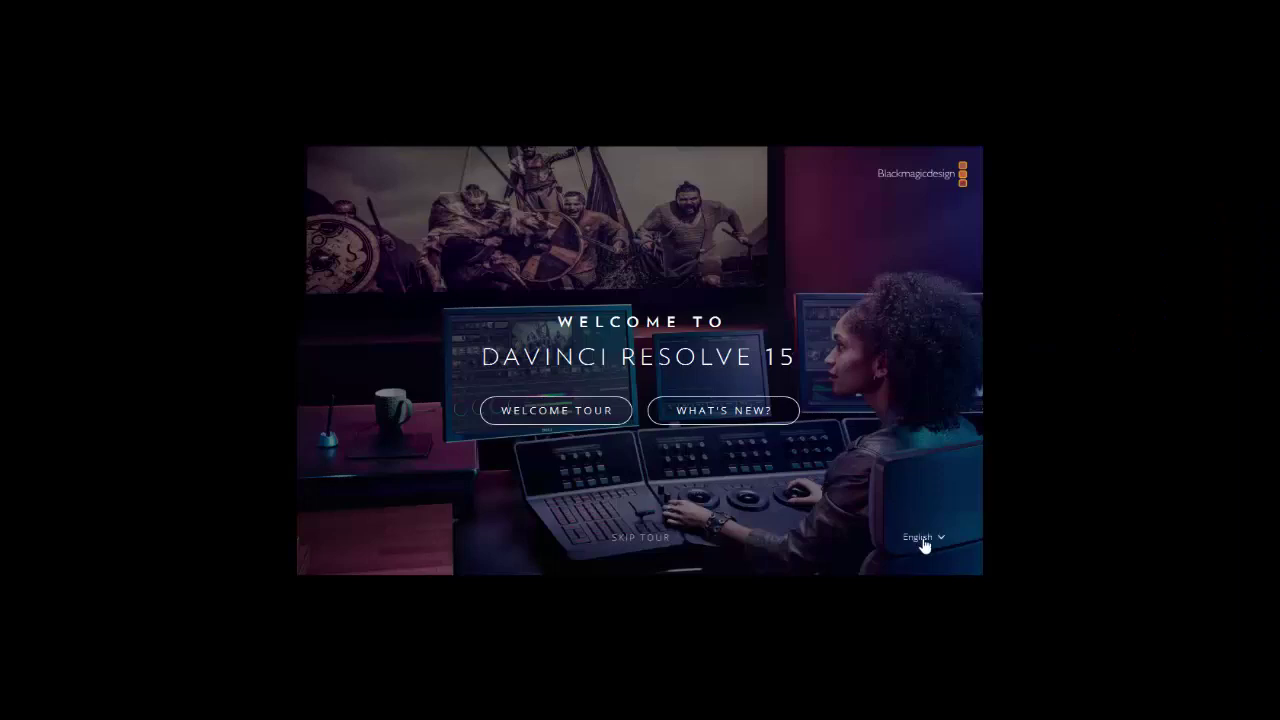
# Step: Set the welcome screen language to English and start the DaVinci Resolve 15 welcome tour
pyautogui.click(925, 544)
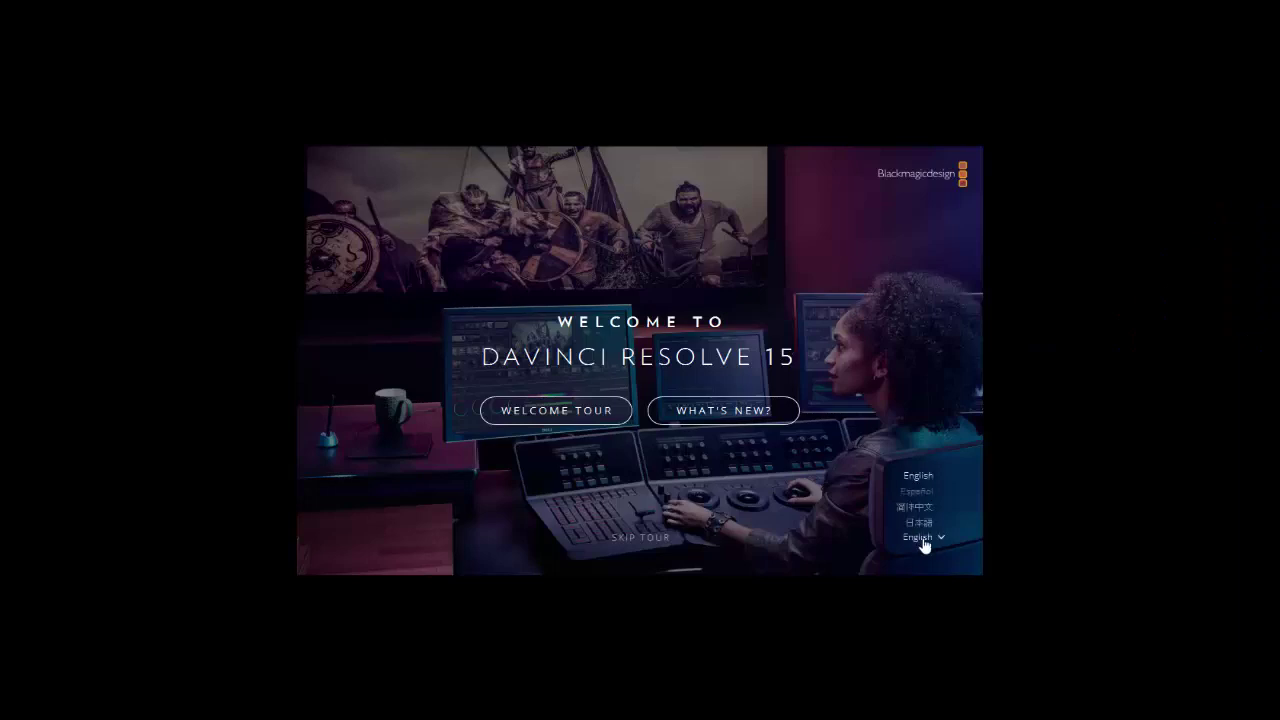
pyautogui.click(919, 480)
pyautogui.click(571, 422)
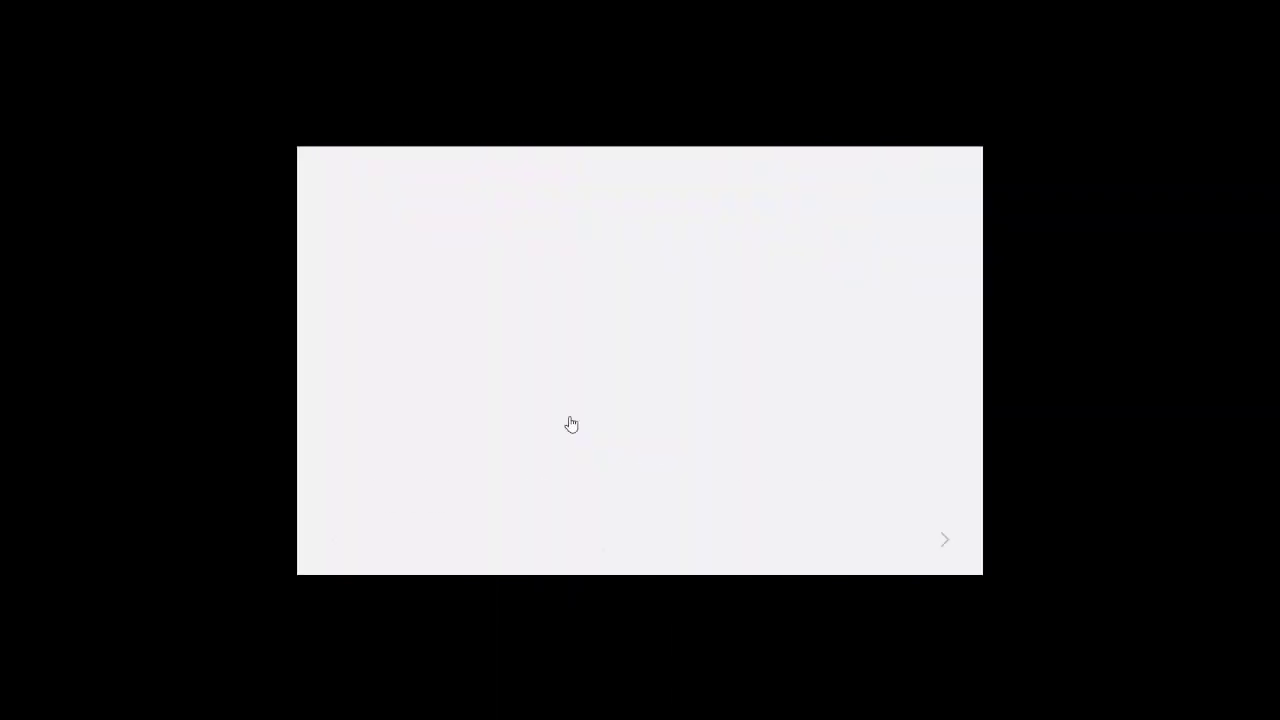
# Step: Go through all pages of the welcome tour and start the program without running the quick setup
pyautogui.click(941, 543)
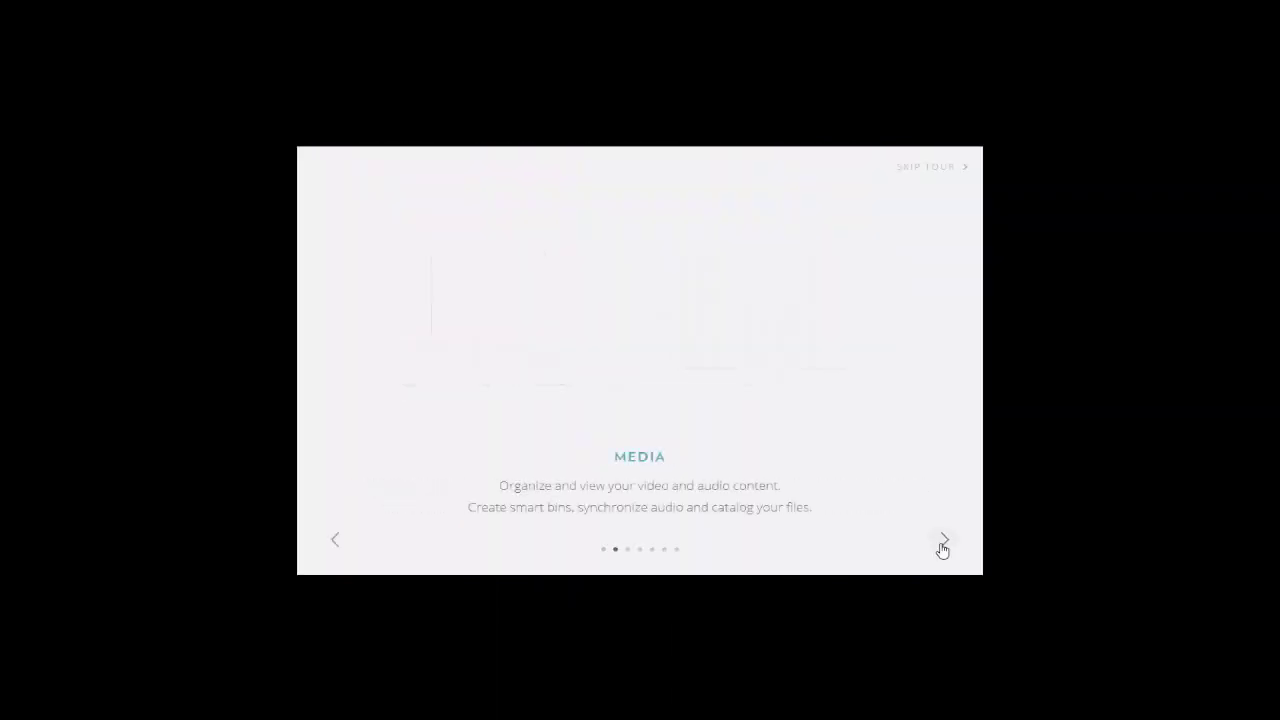
pyautogui.click(941, 543)
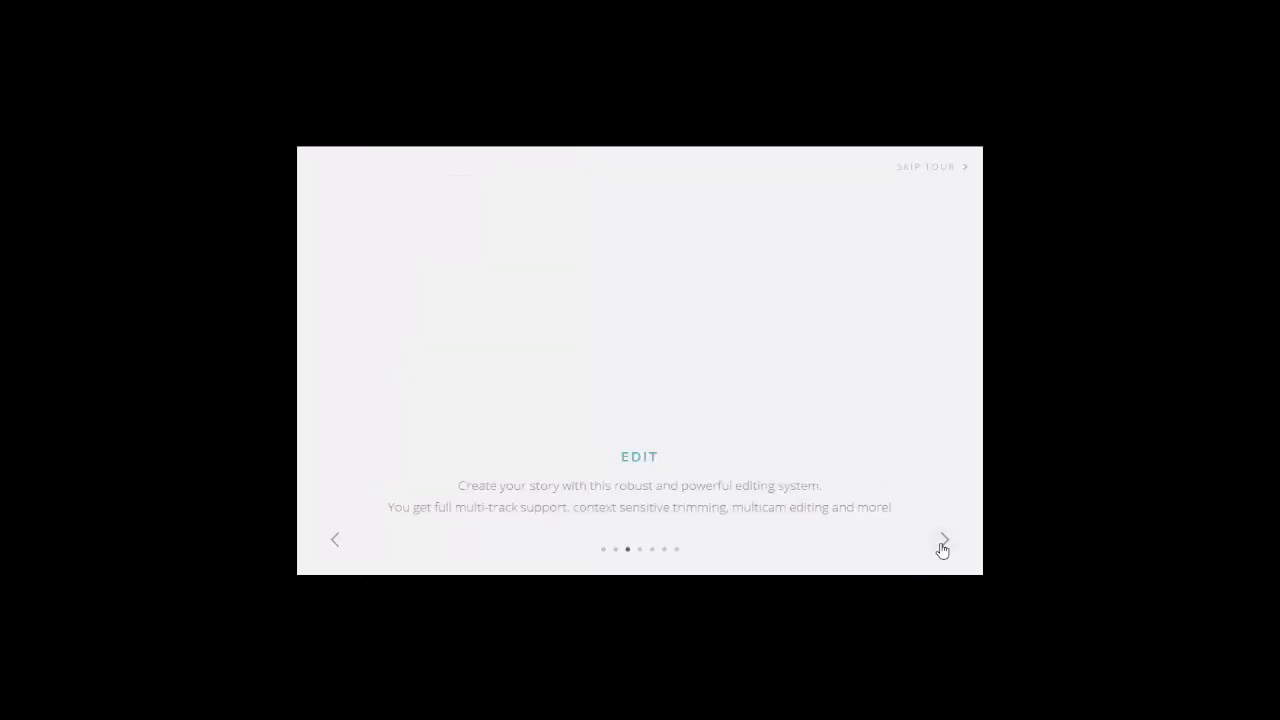
pyautogui.click(941, 543)
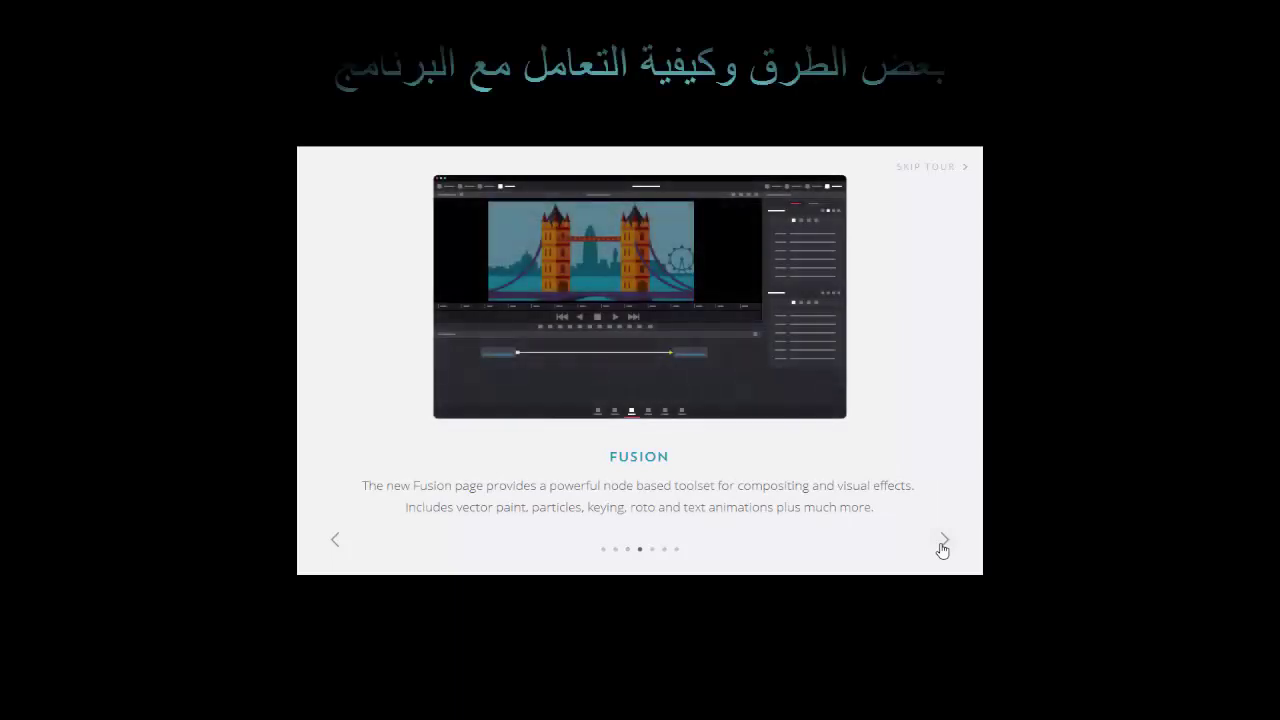
pyautogui.click(941, 543)
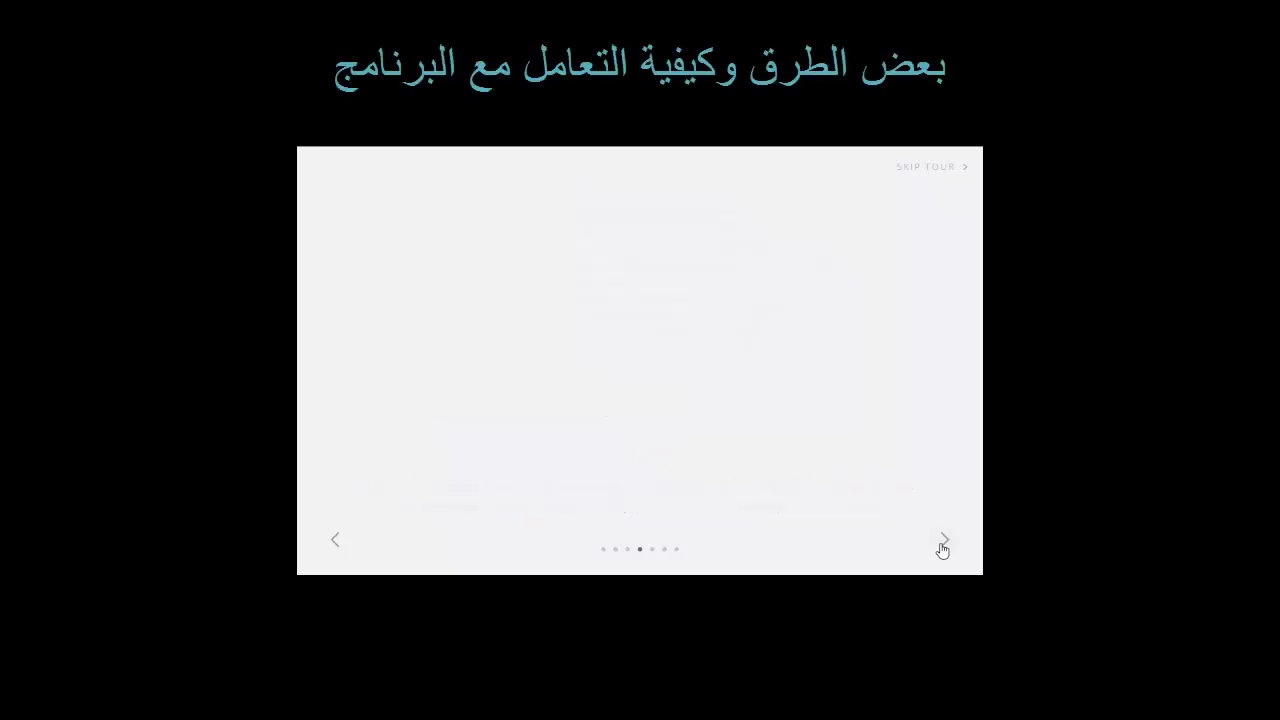
pyautogui.click(941, 543)
pyautogui.click(941, 543)
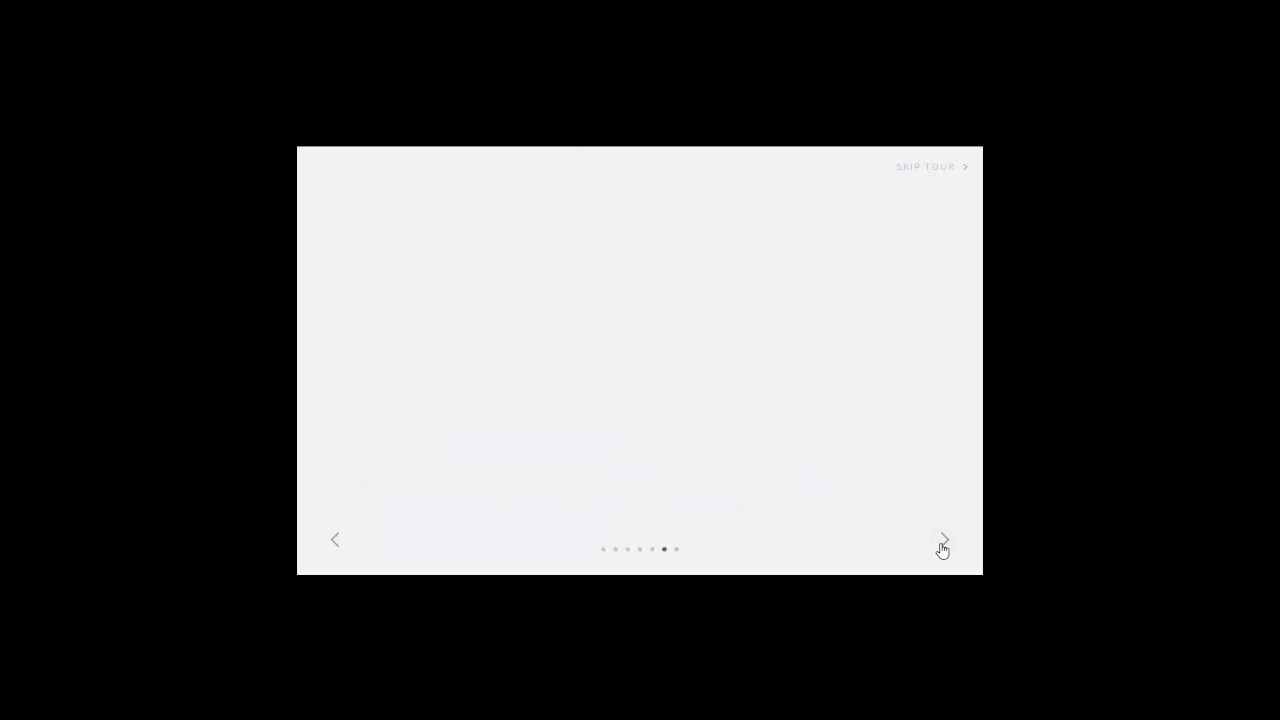
pyautogui.click(941, 543)
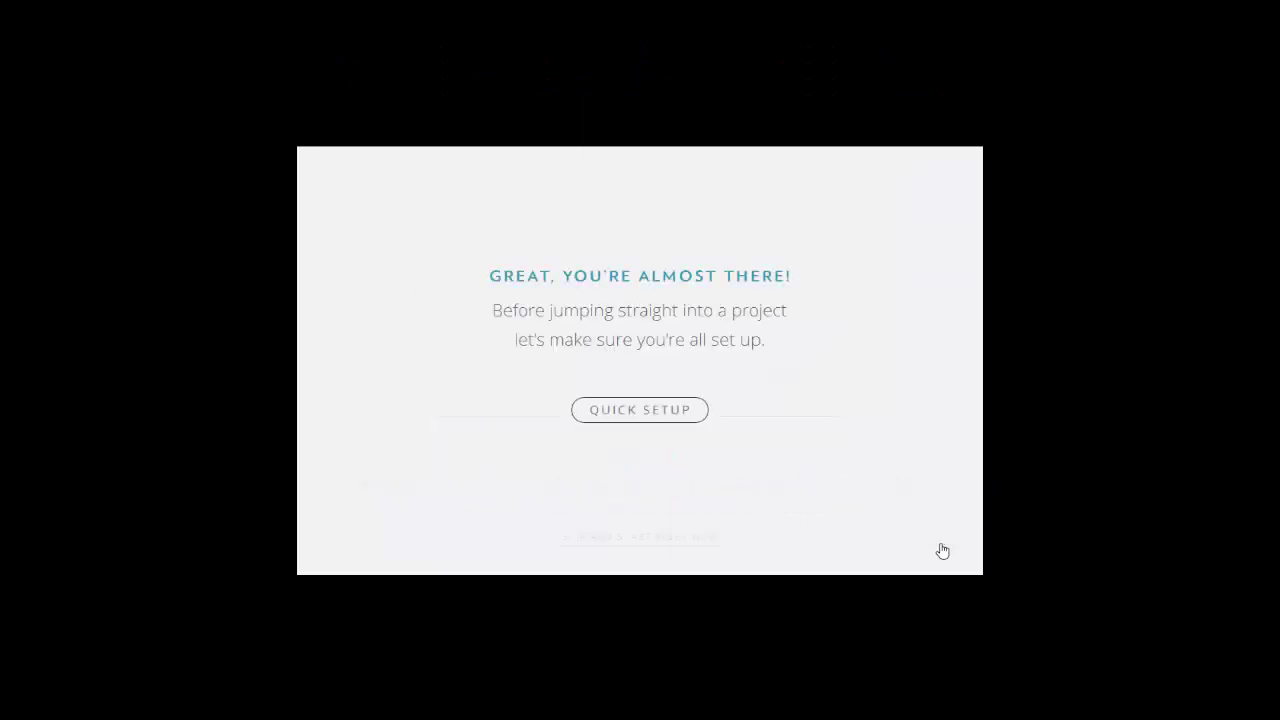
pyautogui.click(674, 540)
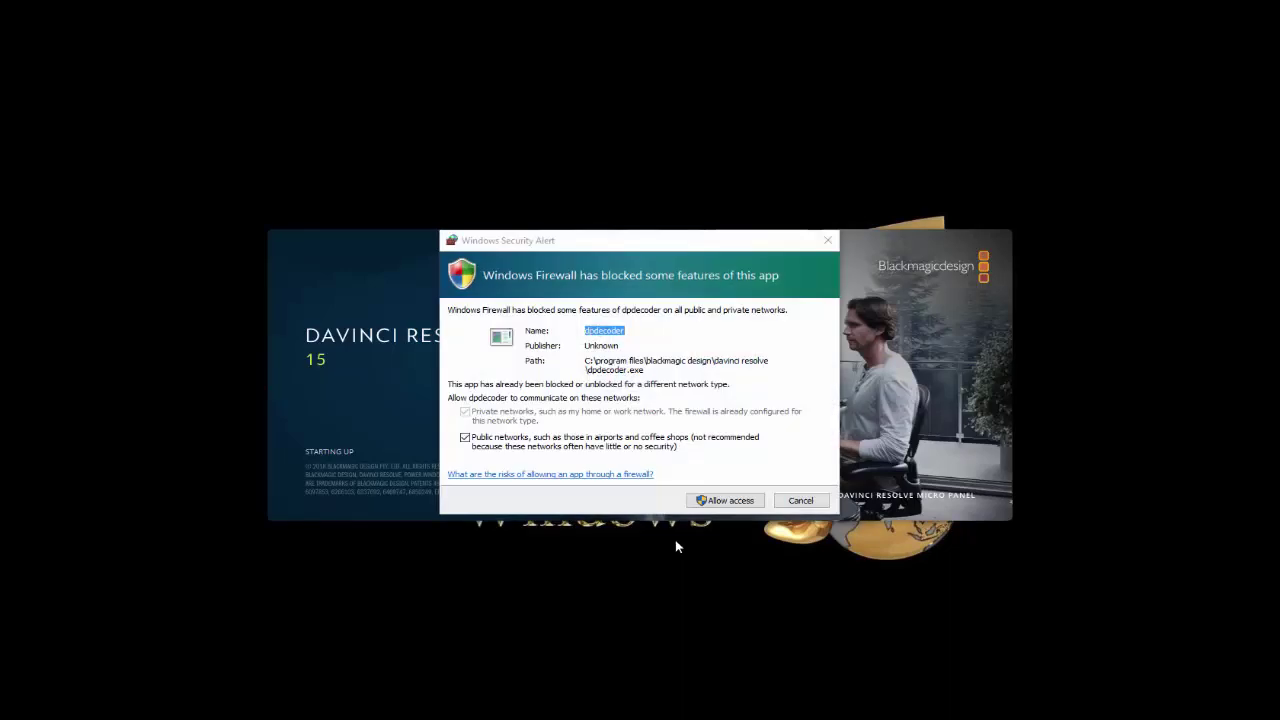
# Step: Allow dpdecoder and DaVinci Resolve to communicate through the Windows Firewall
pyautogui.click(716, 506)
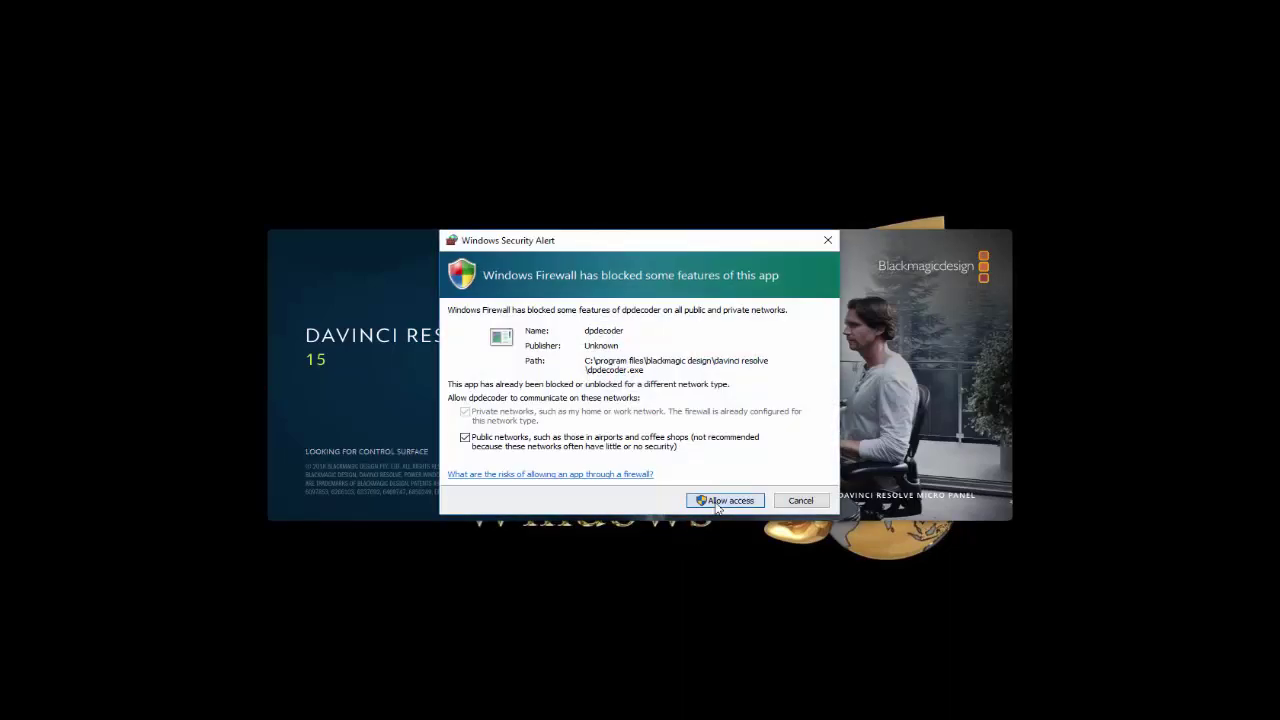
pyautogui.click(716, 506)
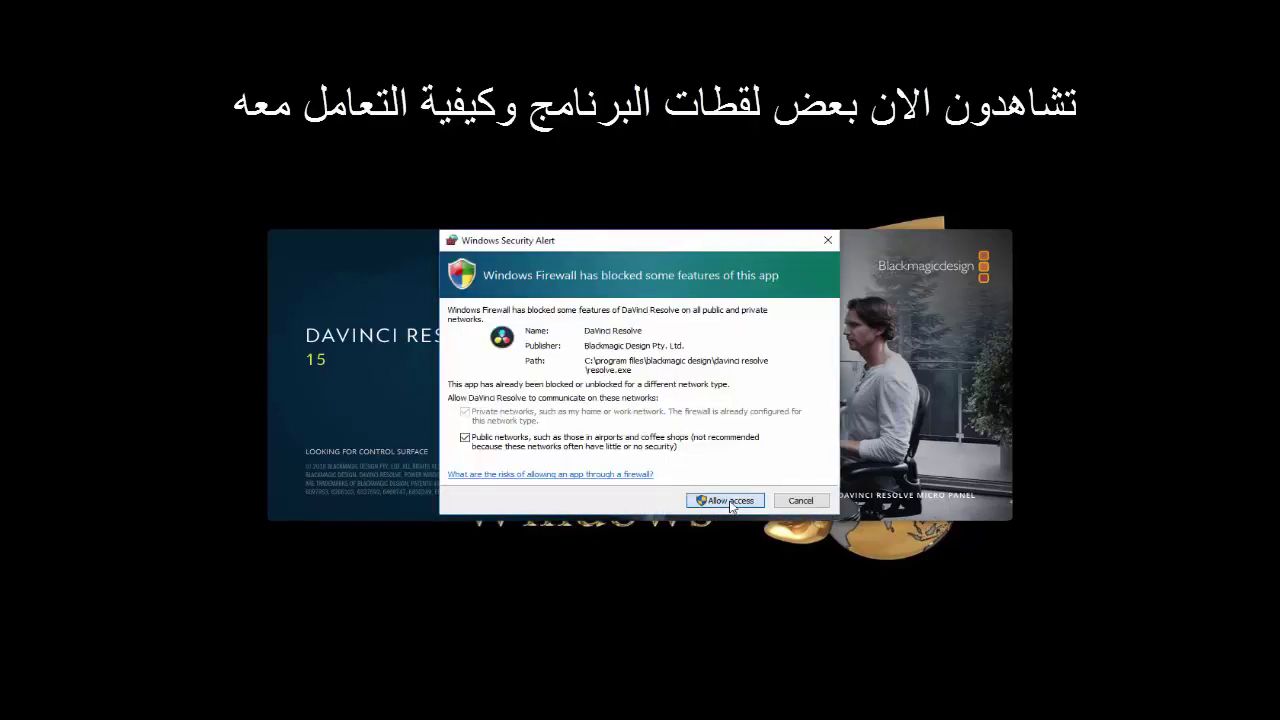
pyautogui.click(730, 503)
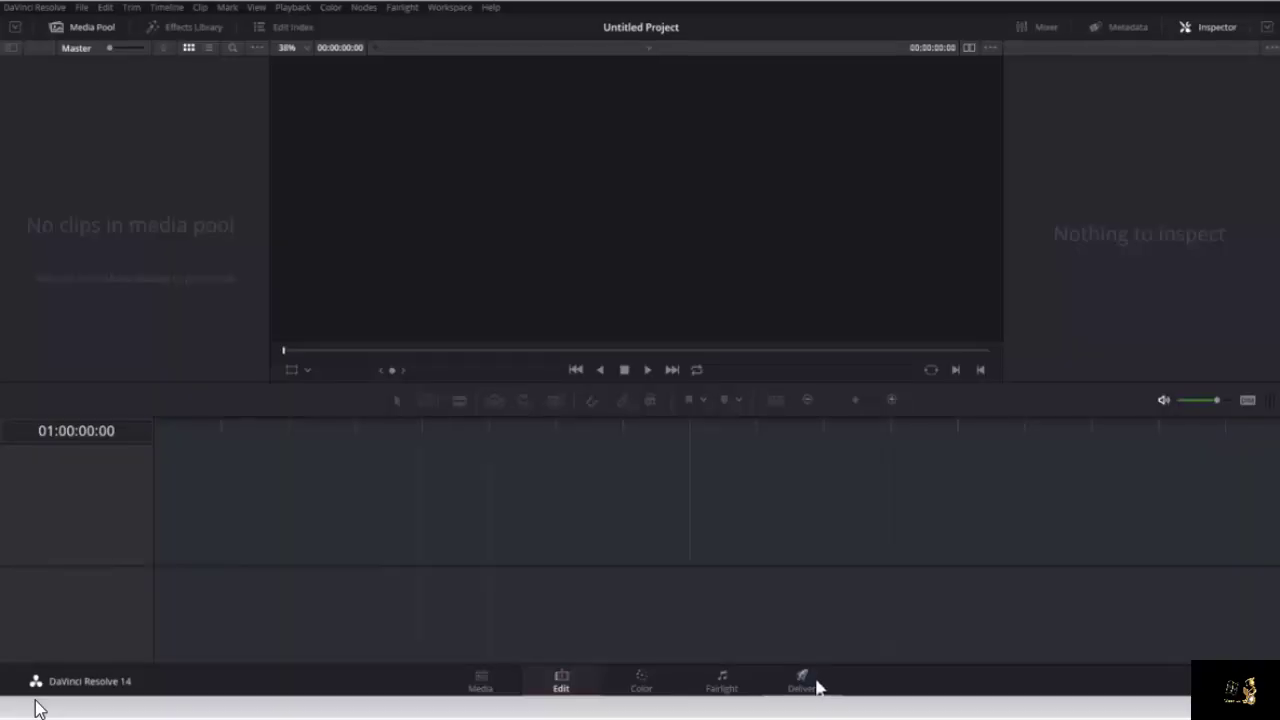
# Step: Look through the Media, Edit, Color, Fairlight and Deliver pages of the empty project
pyautogui.click(482, 686)
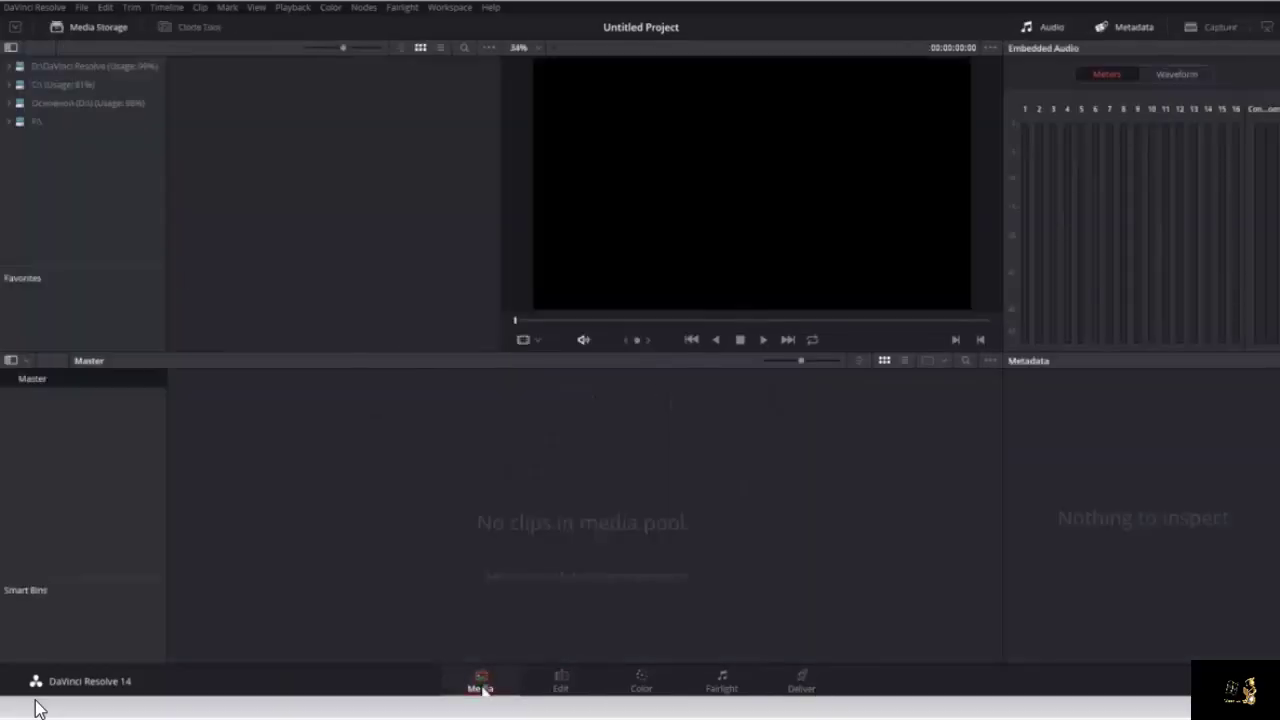
pyautogui.click(568, 688)
pyautogui.click(637, 688)
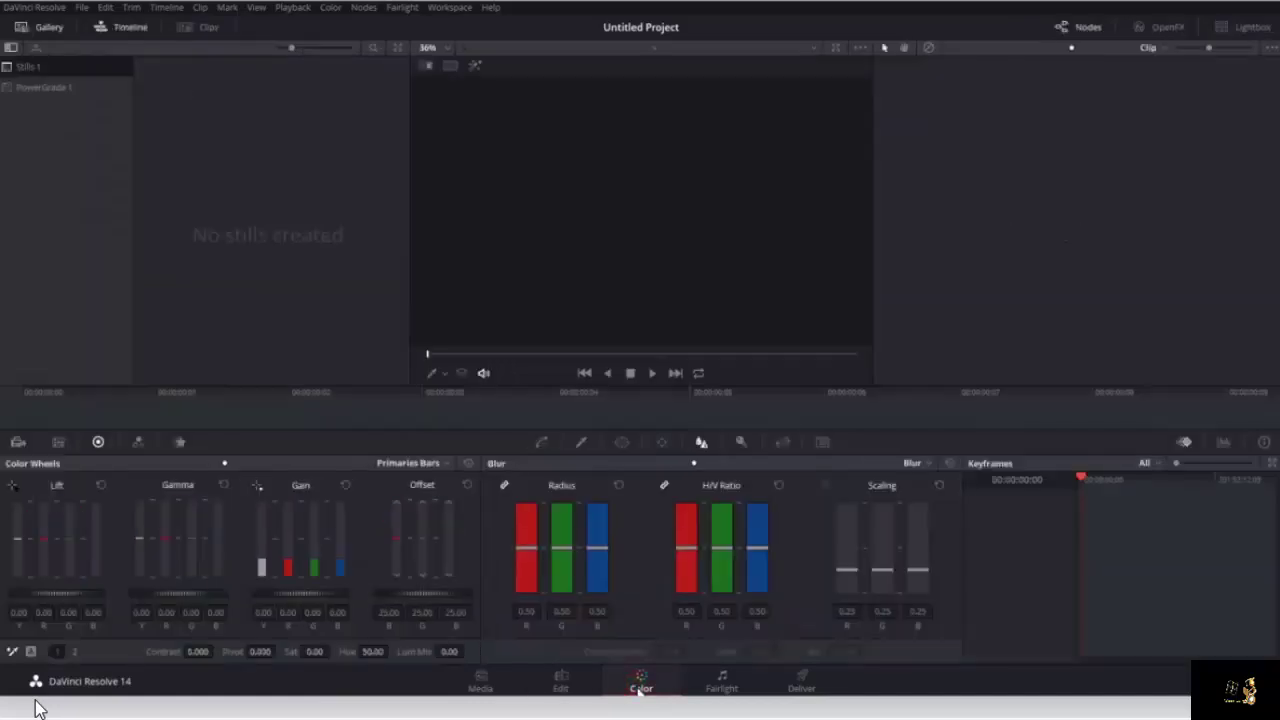
pyautogui.click(726, 686)
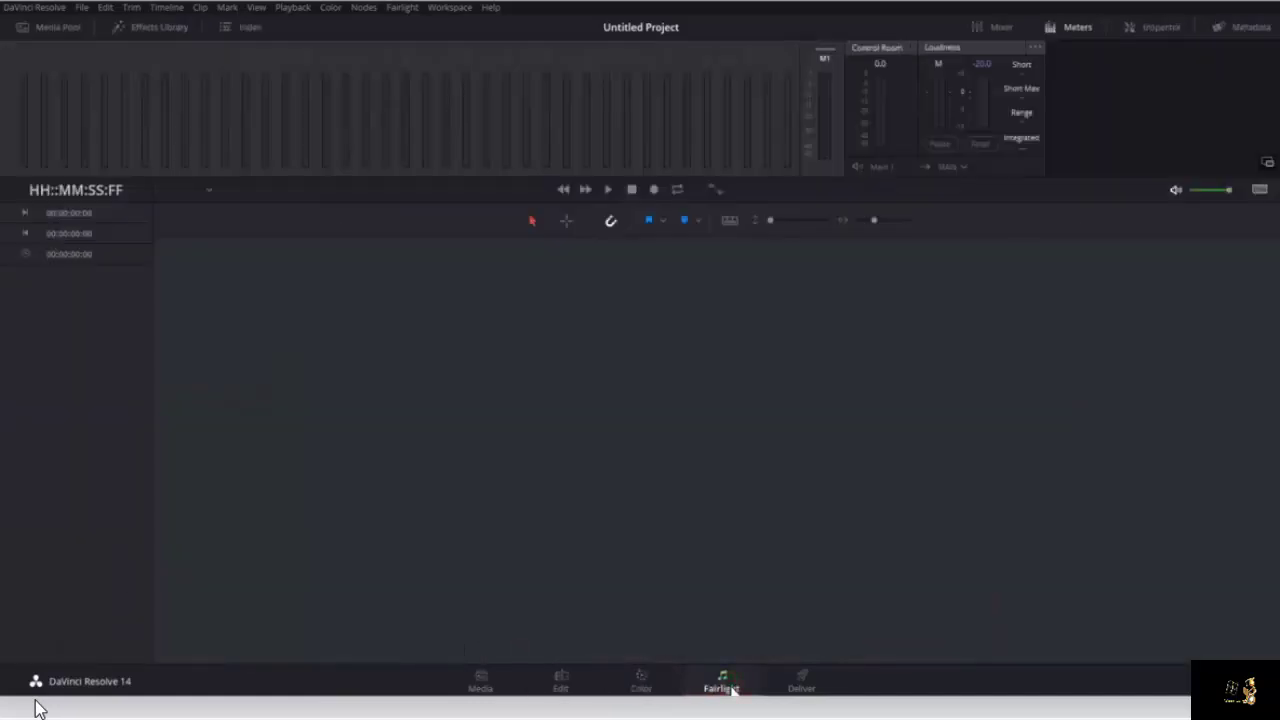
pyautogui.click(800, 686)
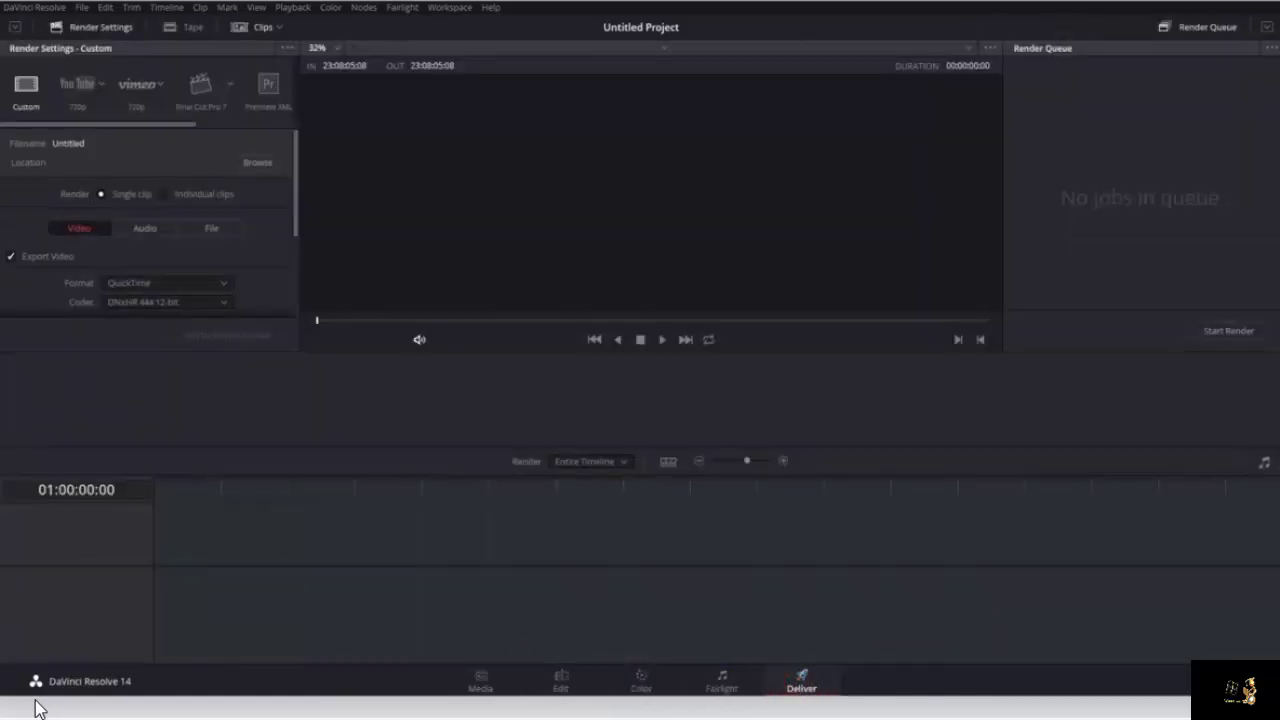
# Step: View the Master Settings in the project settings and close them without making changes
pyautogui.click(35, 700)
pyautogui.hotkey('shift', '9')
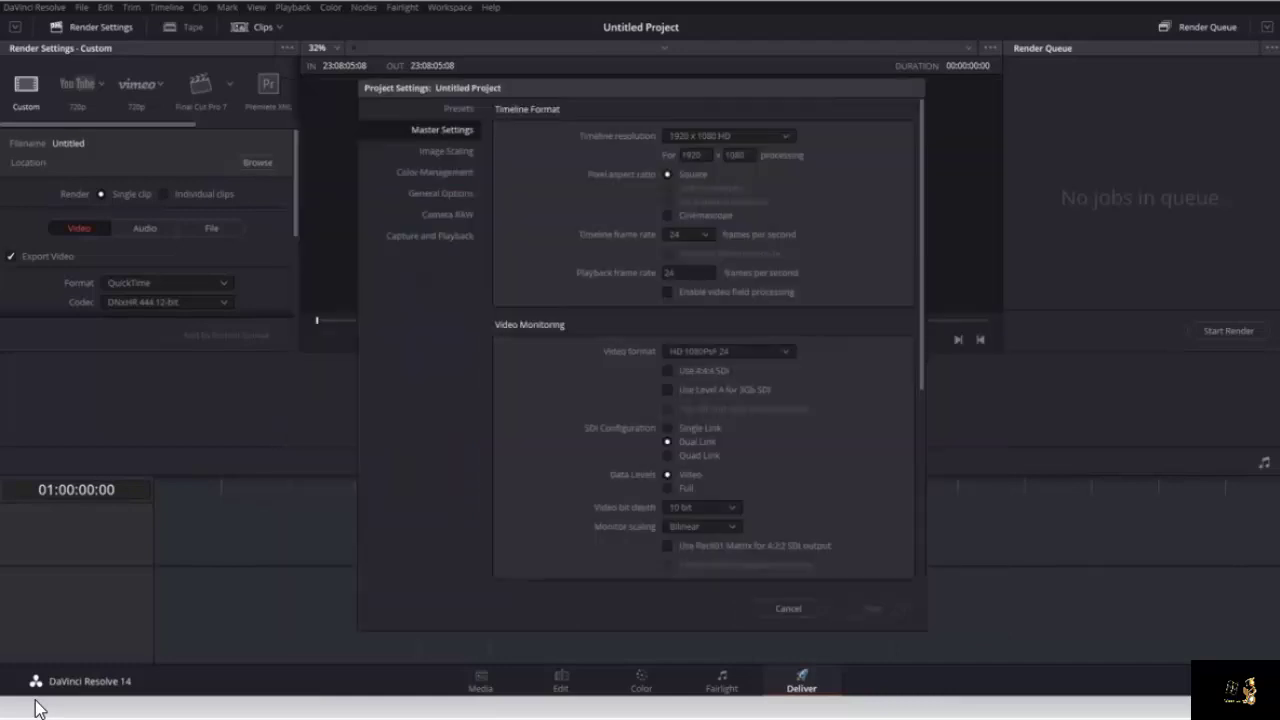
pyautogui.click(788, 608)
# Step: Import clips 901A8355 to 901A8361 from Total Commander into the Edit page's media pool, changing the timeline frame rate to match
pyautogui.click(561, 684)
pyautogui.hotkey('alt', 'Tab')
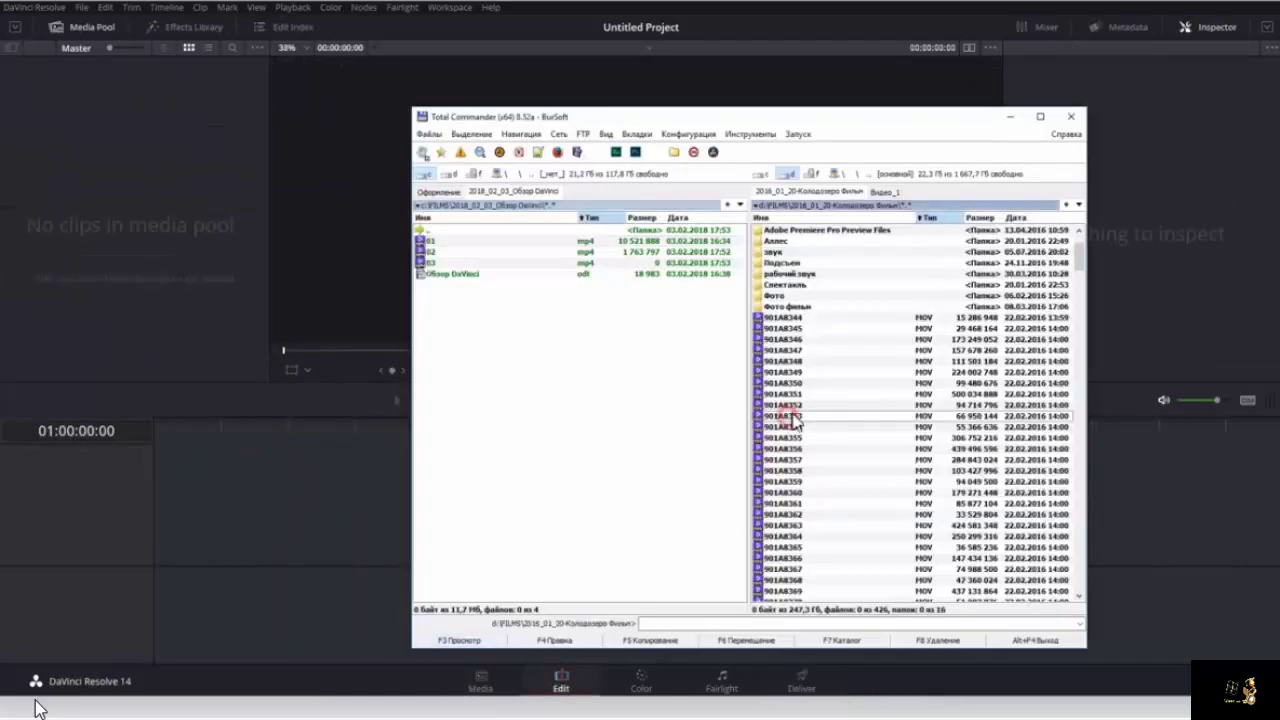
pyautogui.moveTo(790, 437); pyautogui.dragTo(140, 218)
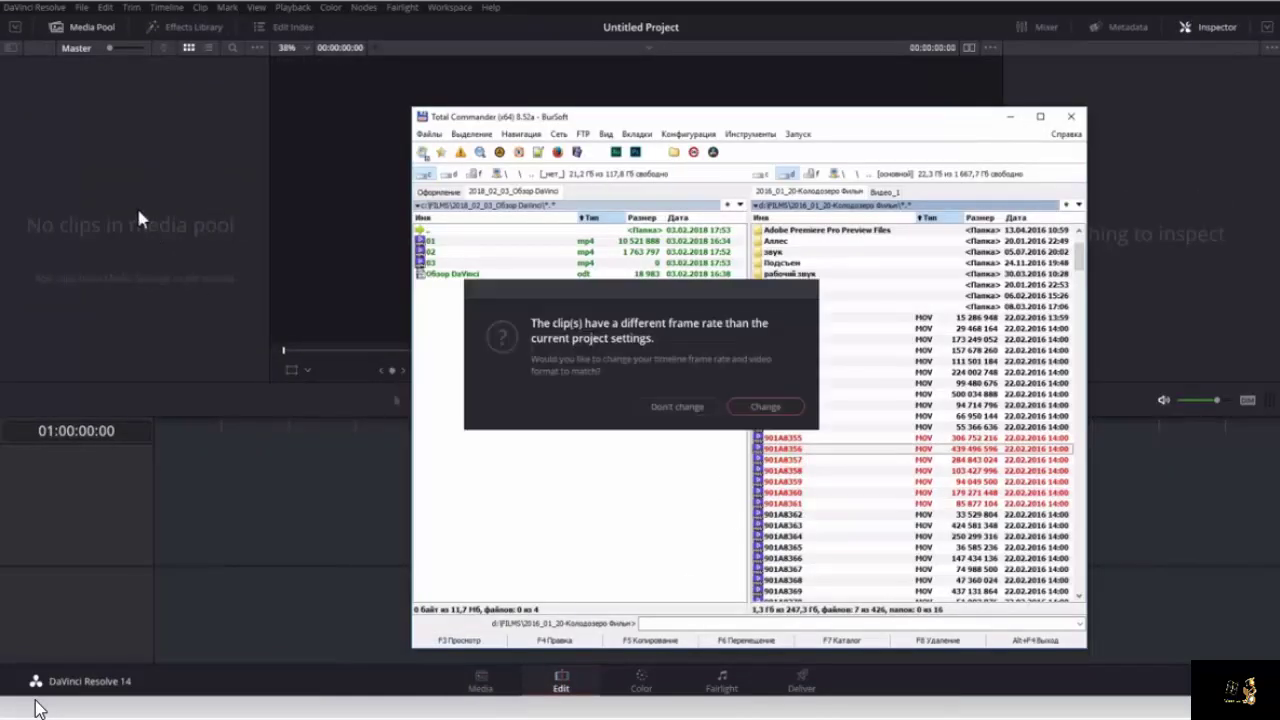
pyautogui.click(766, 406)
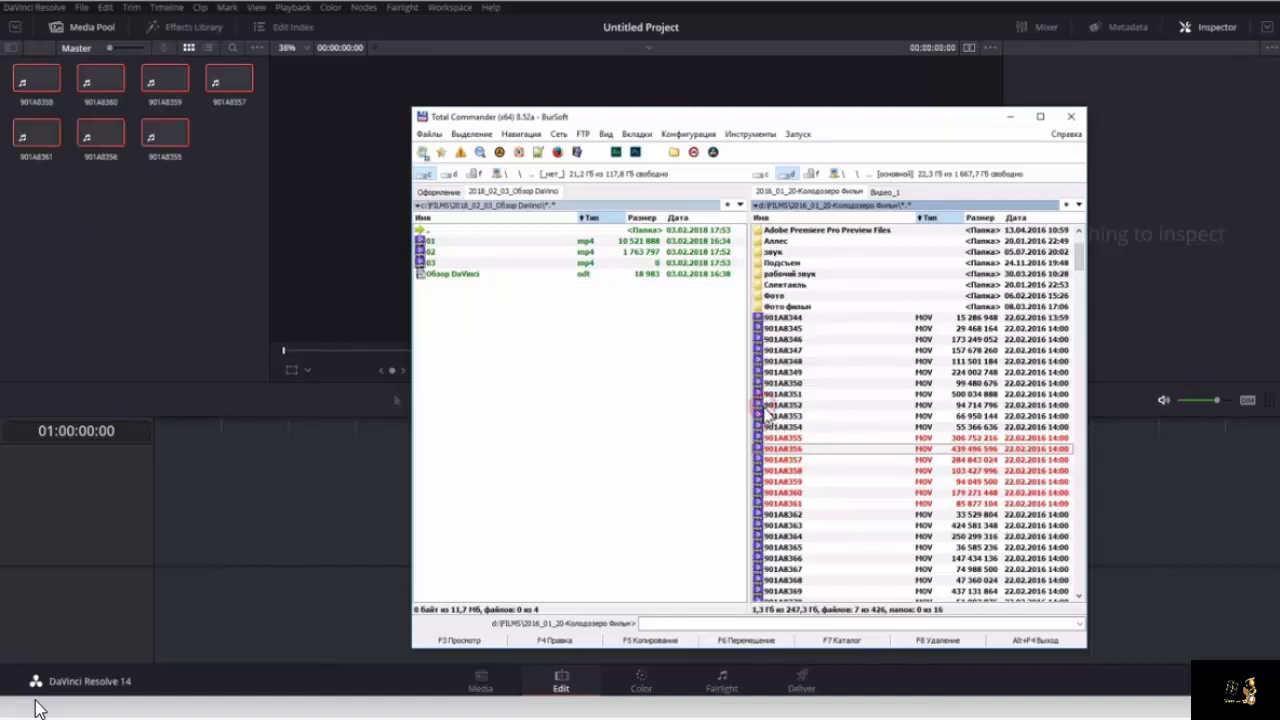
# Step: Remove all seven imported clips from the media pool
pyautogui.click(36, 78)
pyautogui.keyDown('shift'); pyautogui.click(163, 132); pyautogui.keyUp('shift')
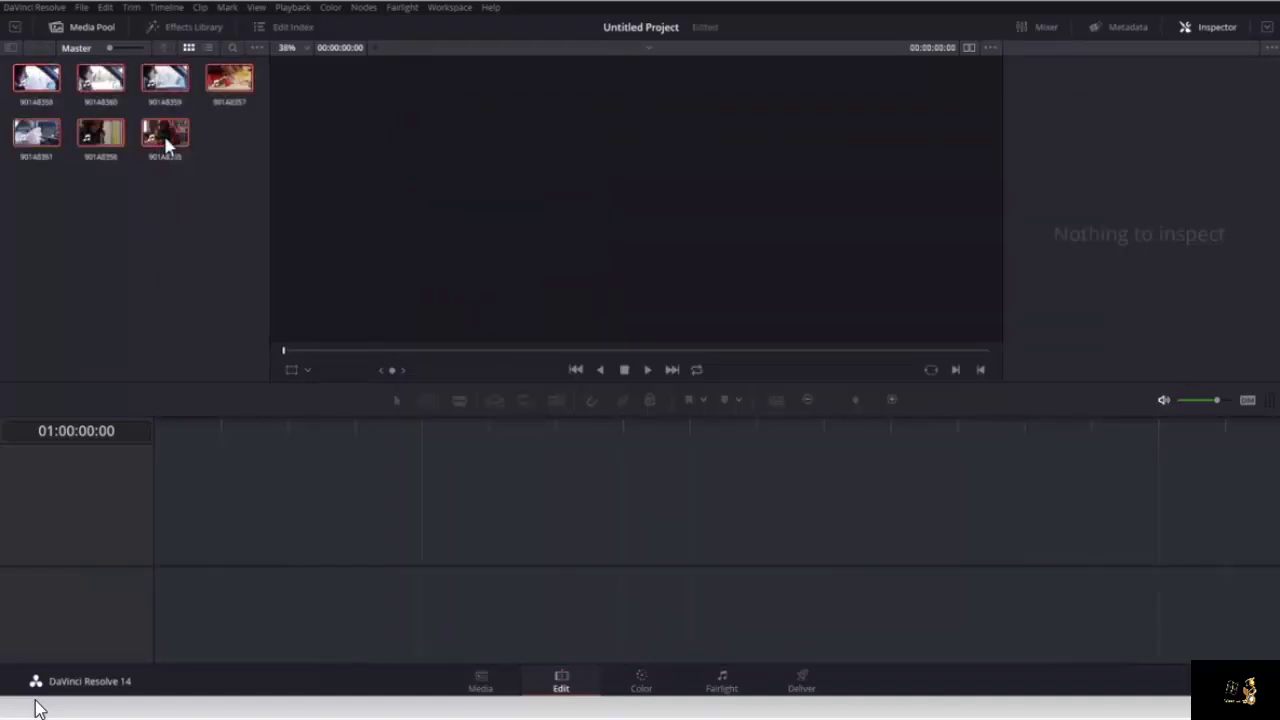
pyautogui.press('Delete')
pyautogui.click(790, 399)
# Step: Import clips MVI_8517, MVI_8526, MVI_8527 and MVI_8528 from the 2014_01_09 folder in FILMS into the Media page's media pool
pyautogui.click(480, 680)
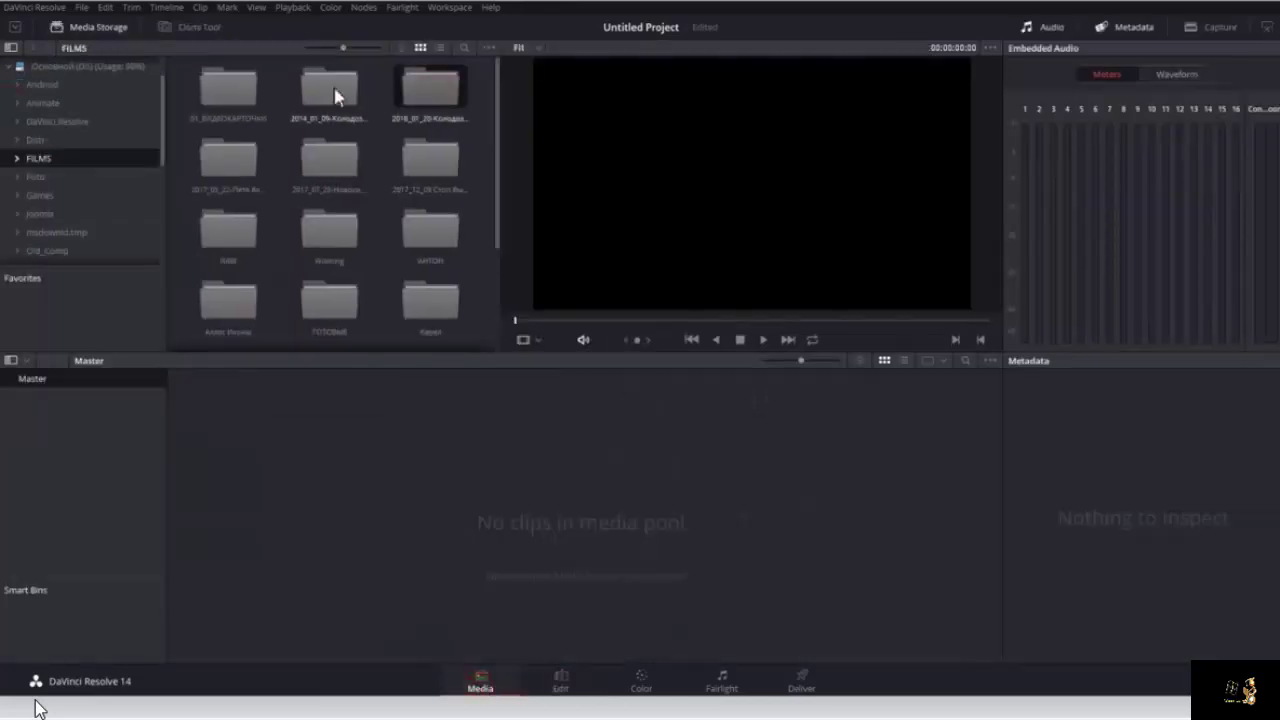
pyautogui.doubleClick(334, 94)
pyautogui.moveTo(329, 86); pyautogui.dragTo(214, 405)
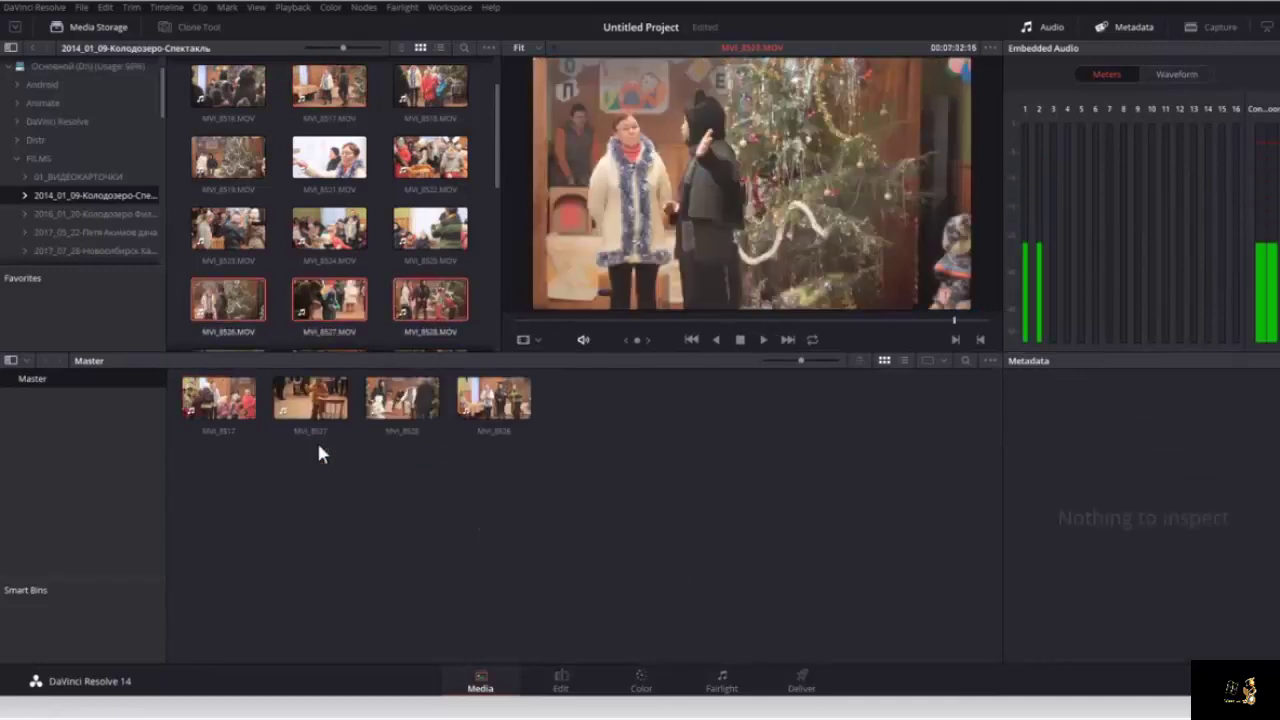
# Step: Build a timeline on the Edit page with MVI_8527, MVI_8517 and MVI_8526 placed one after another
pyautogui.click(562, 680)
pyautogui.moveTo(104, 94); pyautogui.dragTo(160, 565)
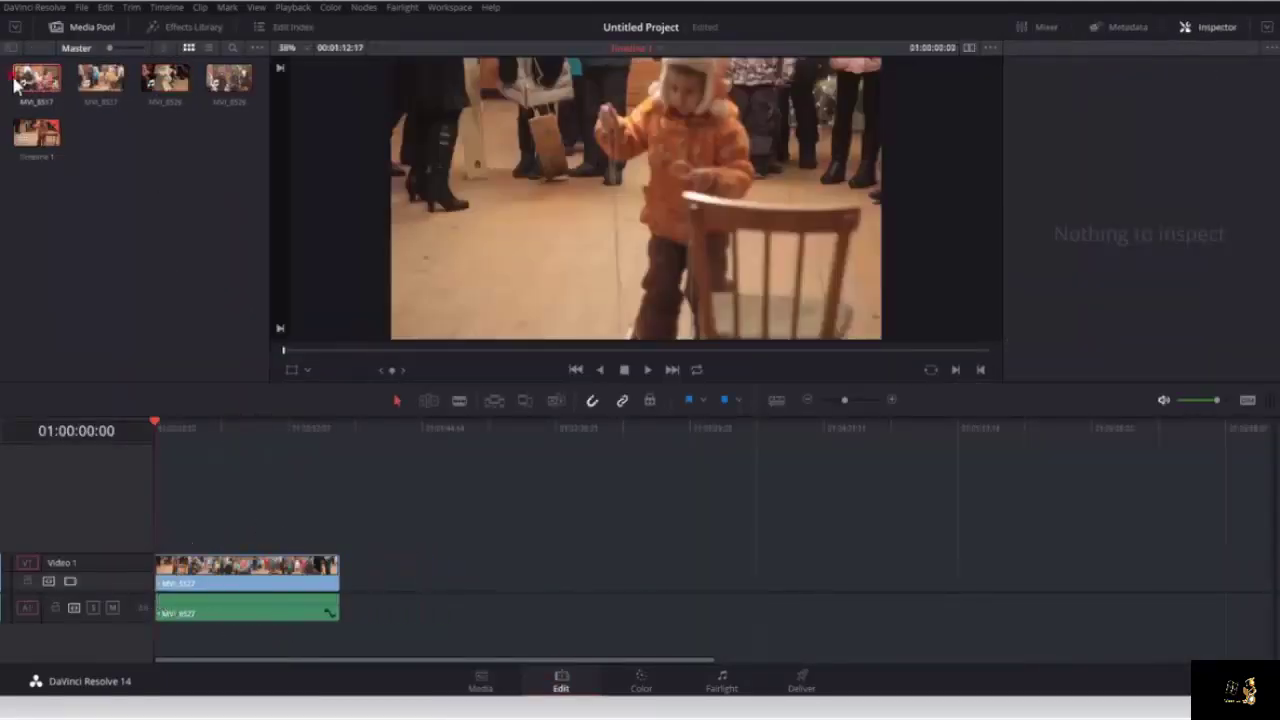
pyautogui.moveTo(36, 80); pyautogui.dragTo(400, 610)
pyautogui.moveTo(229, 80); pyautogui.dragTo(470, 575)
# Step: Trim the end of MVI_8527 to 01:00:59:02 and cut off its beginning up to an earlier playhead position
pyautogui.moveTo(503, 421); pyautogui.dragTo(304, 422)
pyautogui.moveTo(338, 575); pyautogui.dragTo(305, 575)
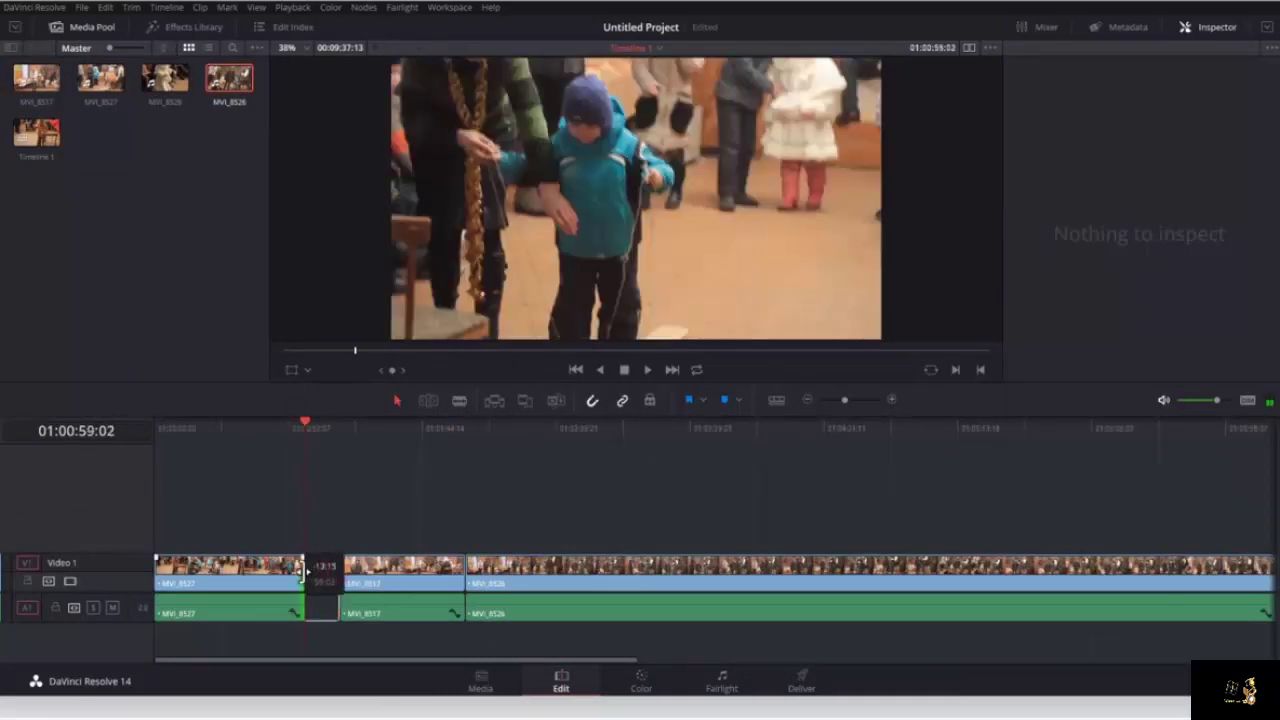
pyautogui.click(242, 425)
pyautogui.hotkey('shift', '[')
# Step: Split the trimmed MVI_8527 clip at 01:00:42:15 and once more further on, and delete its last piece
pyautogui.click(262, 425)
pyautogui.click(458, 400)
pyautogui.click(282, 576)
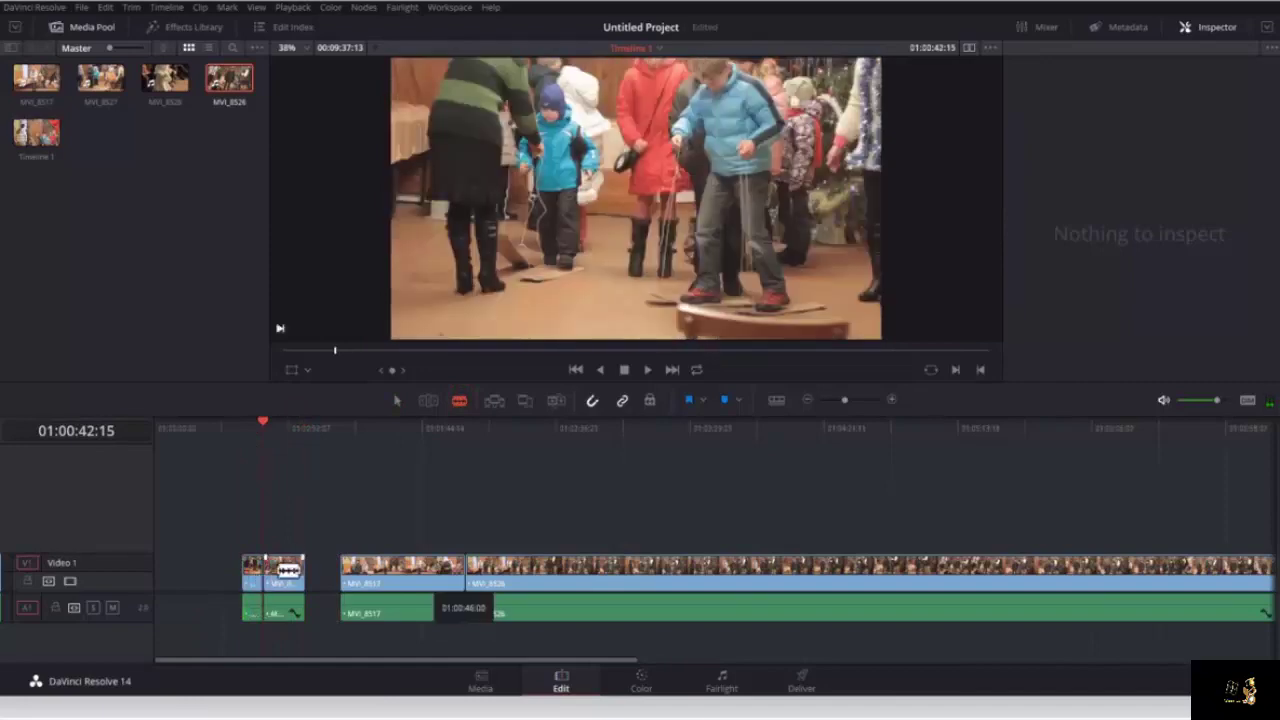
pyautogui.press('a')
pyautogui.click(294, 576)
pyautogui.press('Delete')
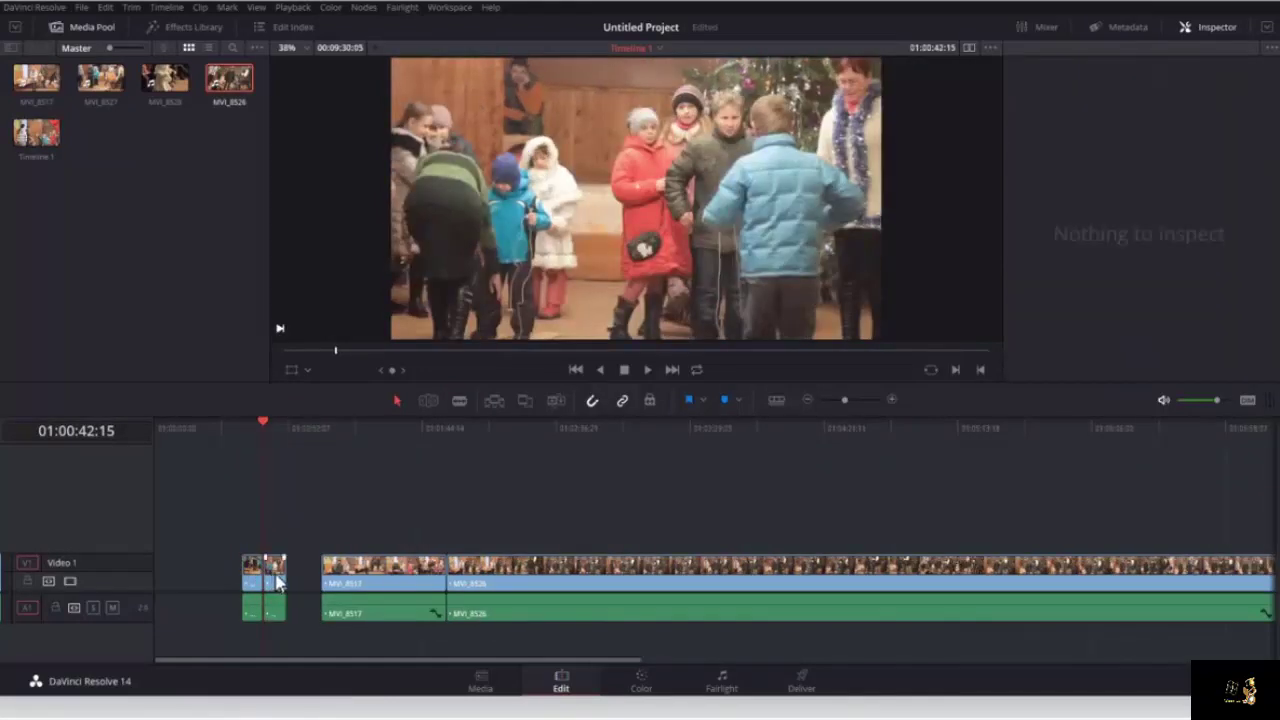
# Step: Split MVI_8526 at 01:02:12:20 and place a short MVI_8526 piece on a Video 2 track starting at 01:00:42:15
pyautogui.click(265, 420)
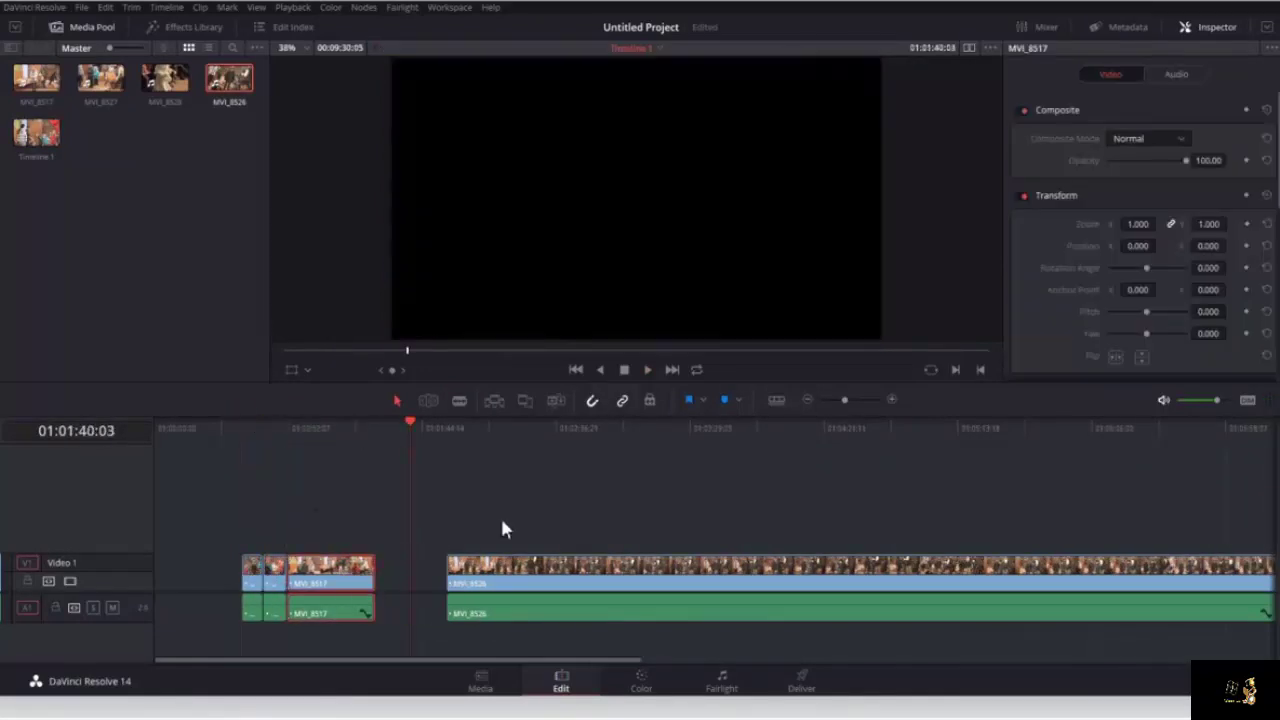
pyautogui.press('Down')
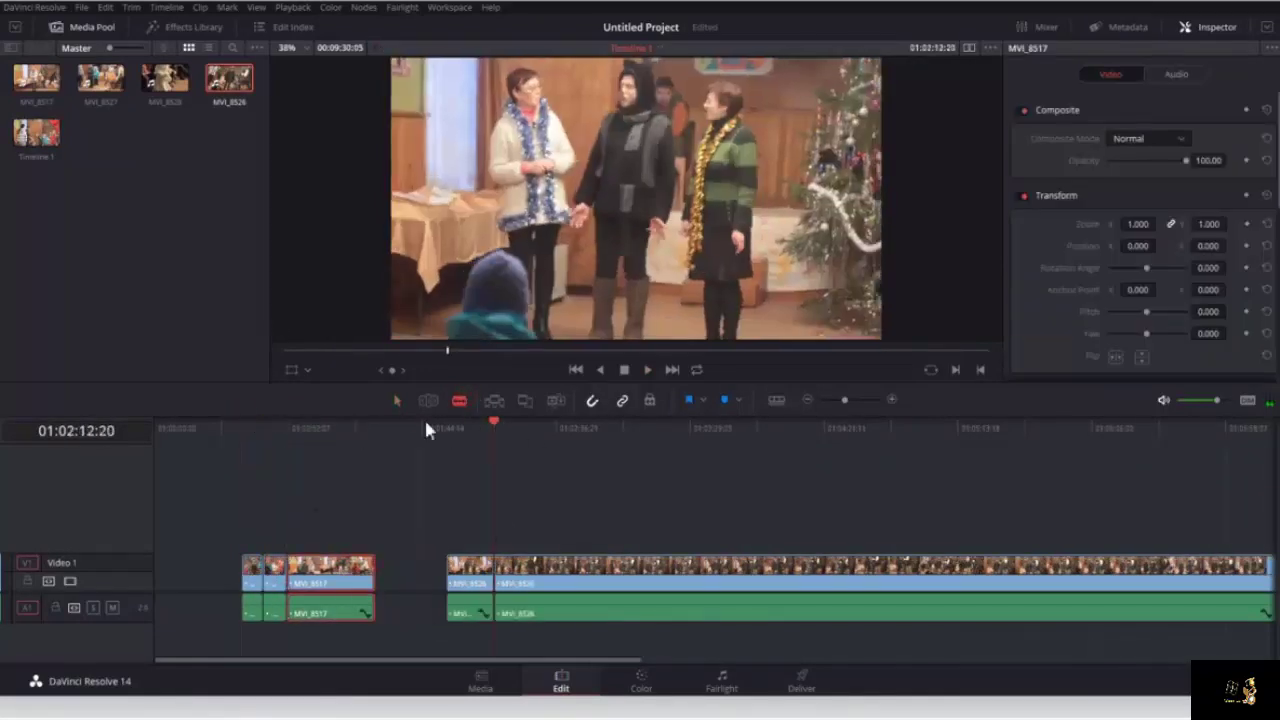
pyautogui.moveTo(229, 78); pyautogui.dragTo(286, 533)
pyautogui.click(257, 430)
pyautogui.scroll(8, 313, 474)
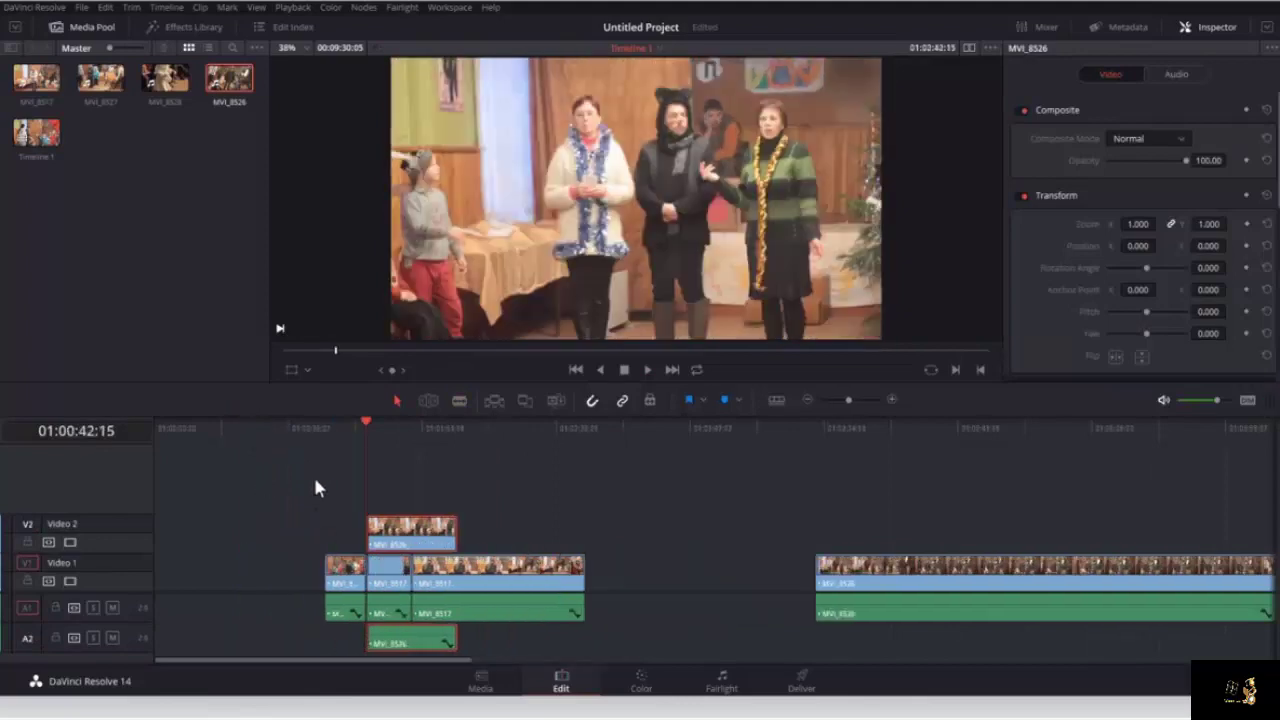
# Step: Play the section around the overlap and shift the MVI_8526 clip on Video 2 to start at 01:00:44:12
pyautogui.moveTo(630, 425); pyautogui.dragTo(658, 497)
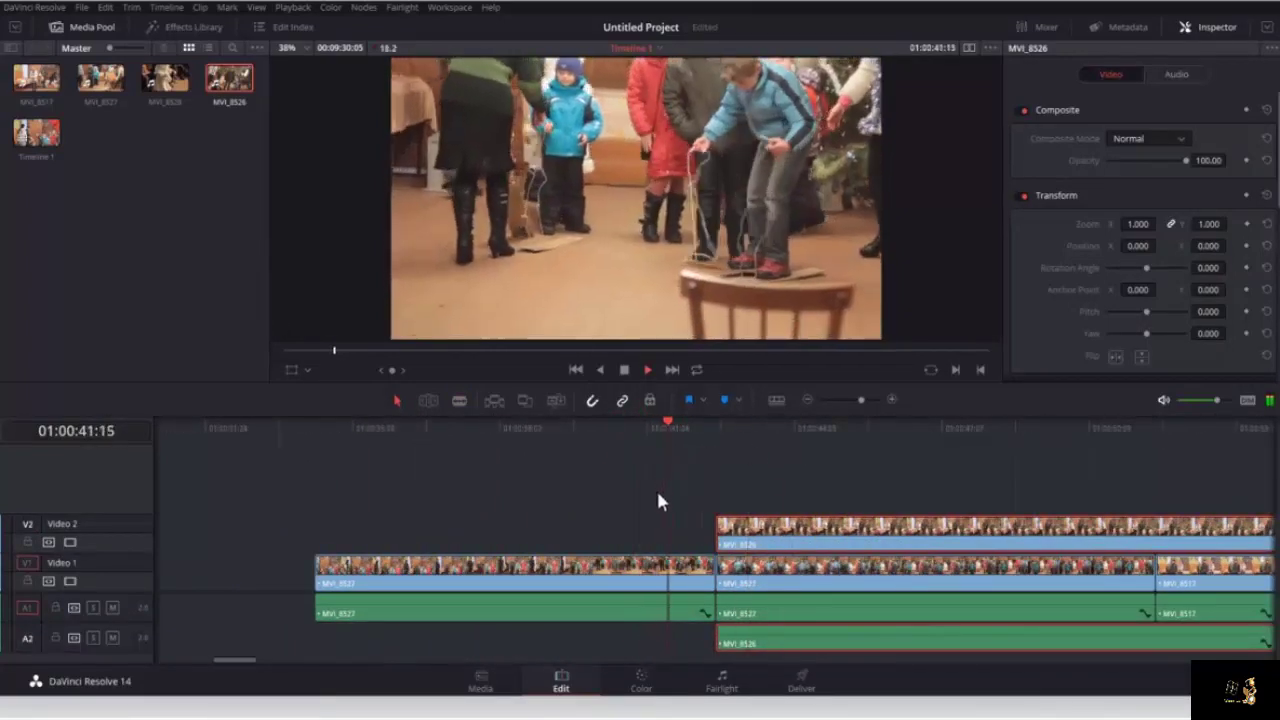
pyautogui.press('space')
pyautogui.press('space')
pyautogui.moveTo(730, 530); pyautogui.dragTo(821, 530)
# Step: Try muting and unmuting the Audio 2 and Audio 1 tracks
pyautogui.click(866, 612)
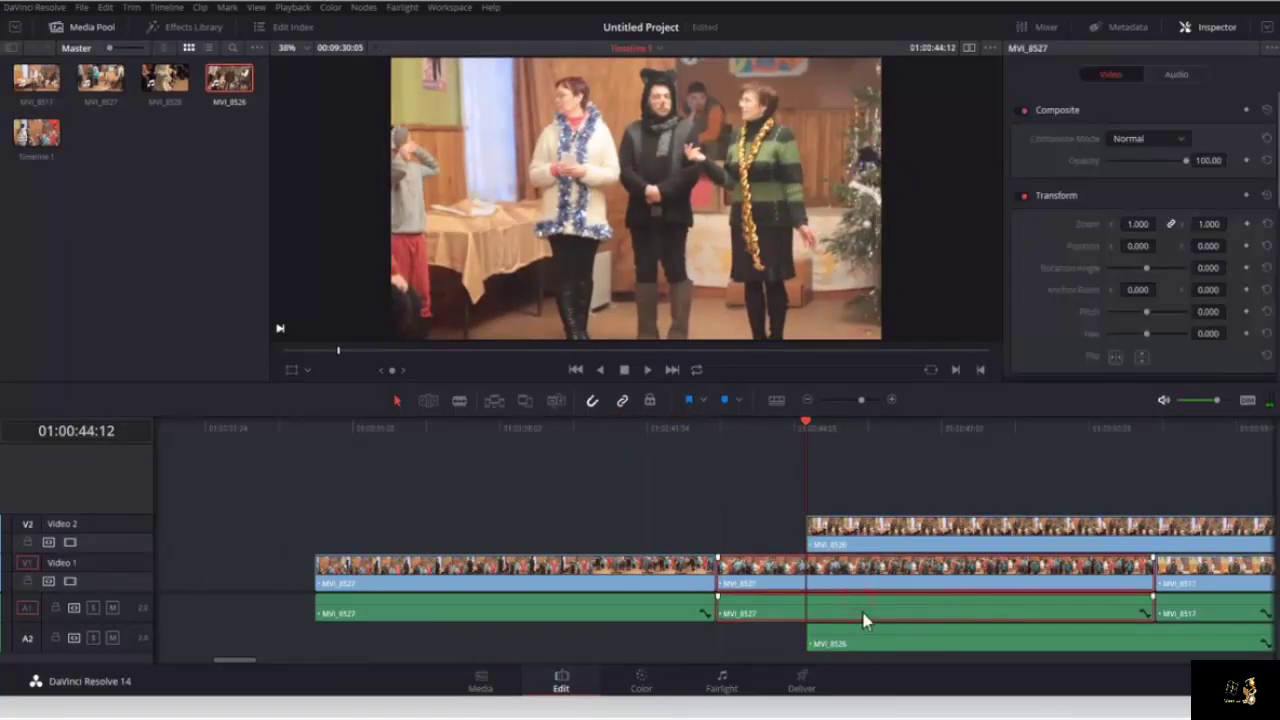
pyautogui.click(861, 445)
pyautogui.click(111, 634)
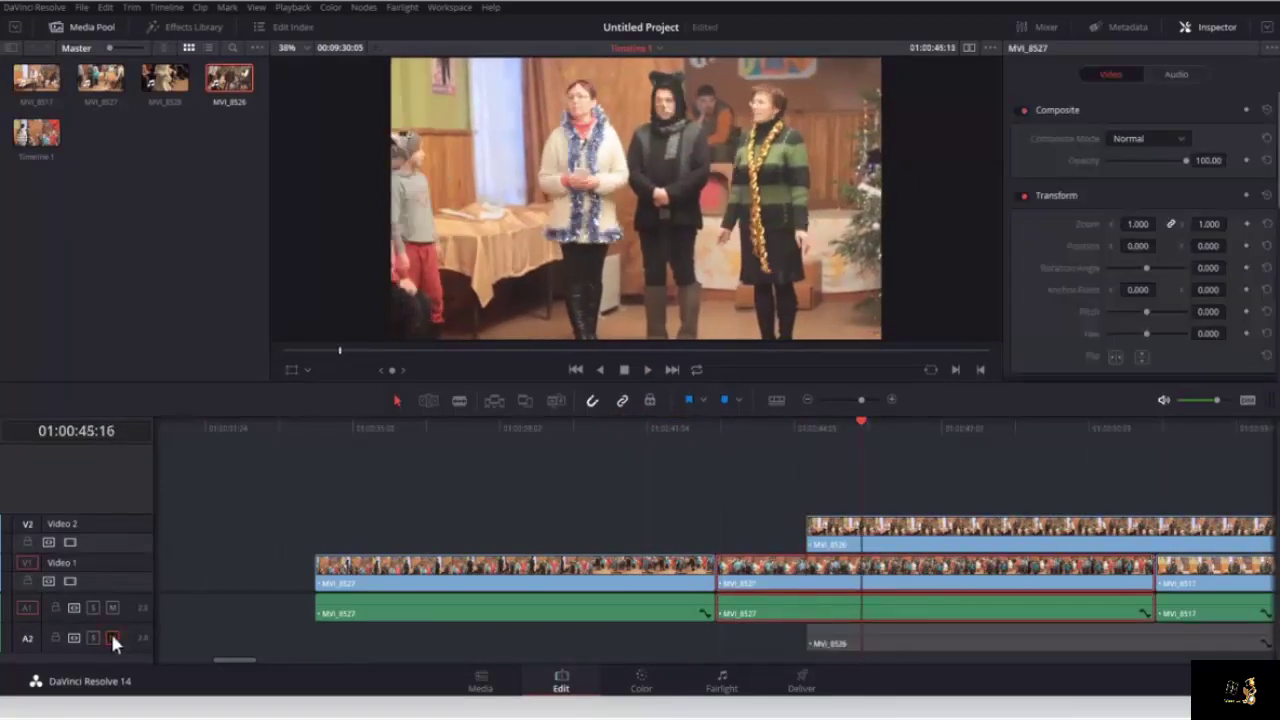
pyautogui.click(111, 634)
pyautogui.click(112, 608)
pyautogui.click(112, 608)
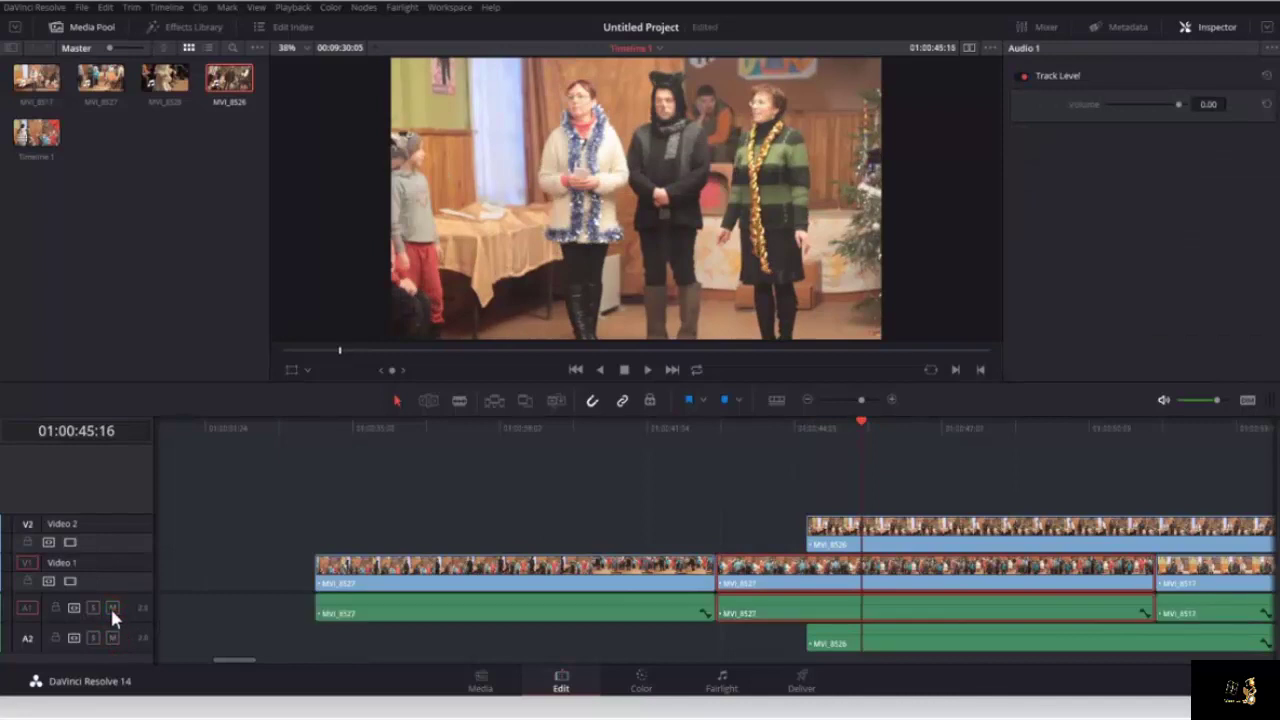
# Step: Set the volume of the second MVI_8527 clip to about 8 dB
pyautogui.click(902, 610)
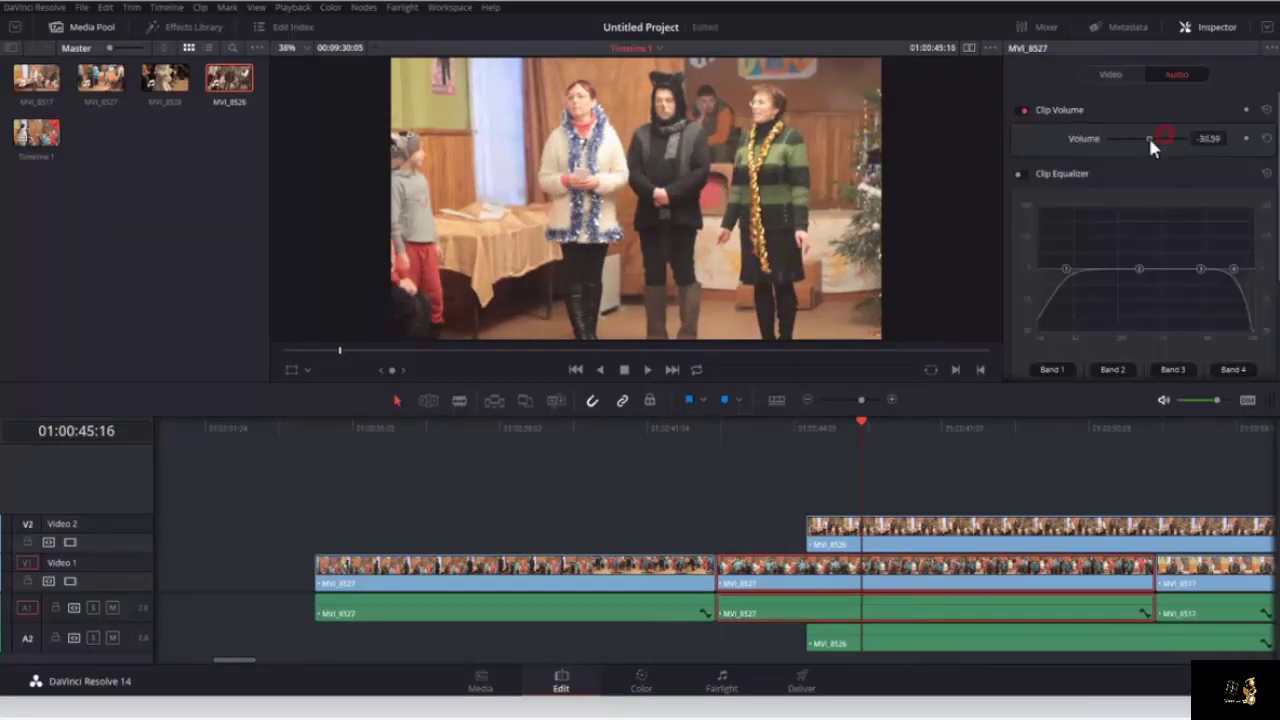
pyautogui.moveTo(1148, 139); pyautogui.dragTo(1171, 141)
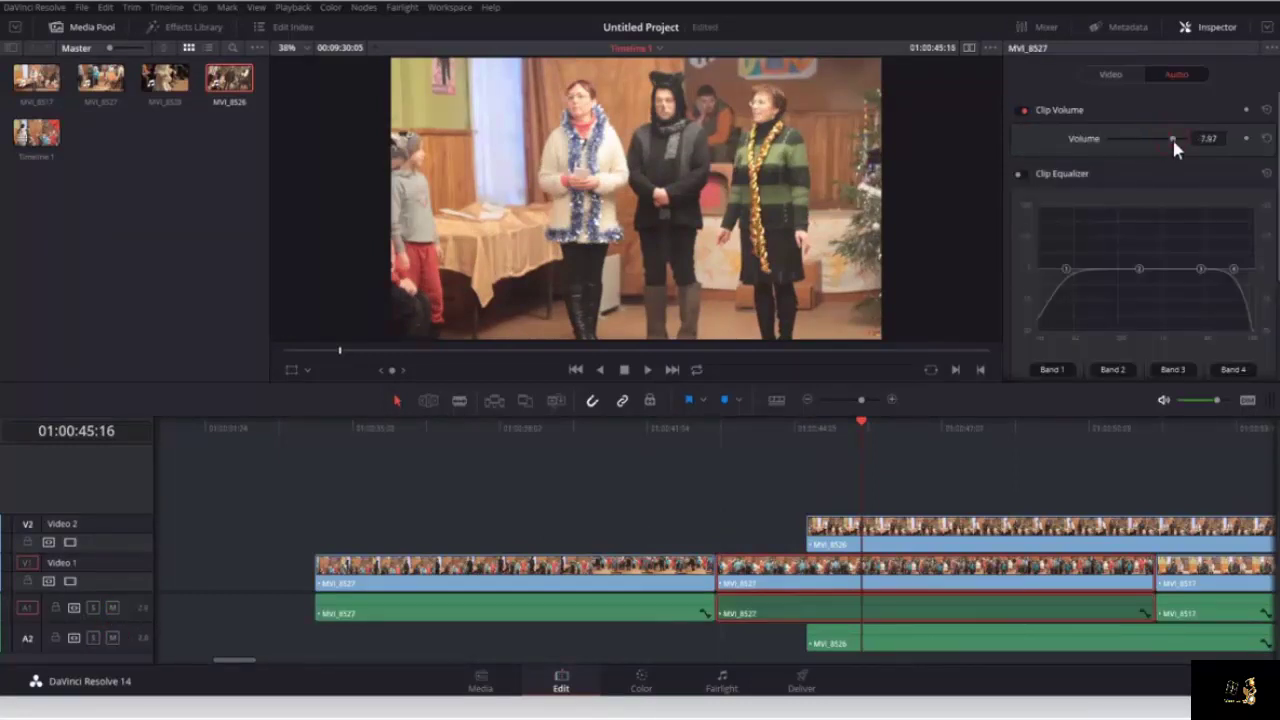
pyautogui.click(1205, 30)
pyautogui.click(1204, 31)
# Step: Set the zoom of the second MVI_8527 clip to 0.400 on both axes
pyautogui.click(1108, 74)
pyautogui.scroll(-5, 1140, 250)
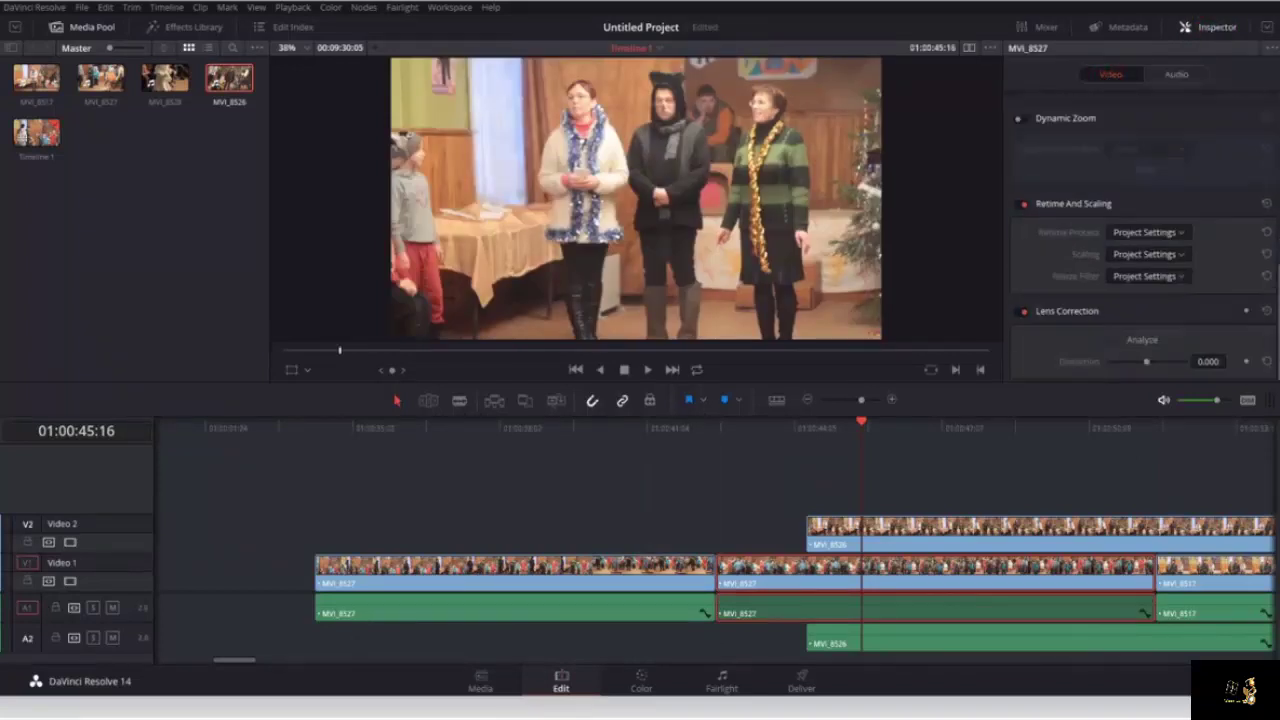
pyautogui.scroll(5, 1140, 250)
pyautogui.click(1138, 224)
pyautogui.write('0.4')
pyautogui.press('Return')
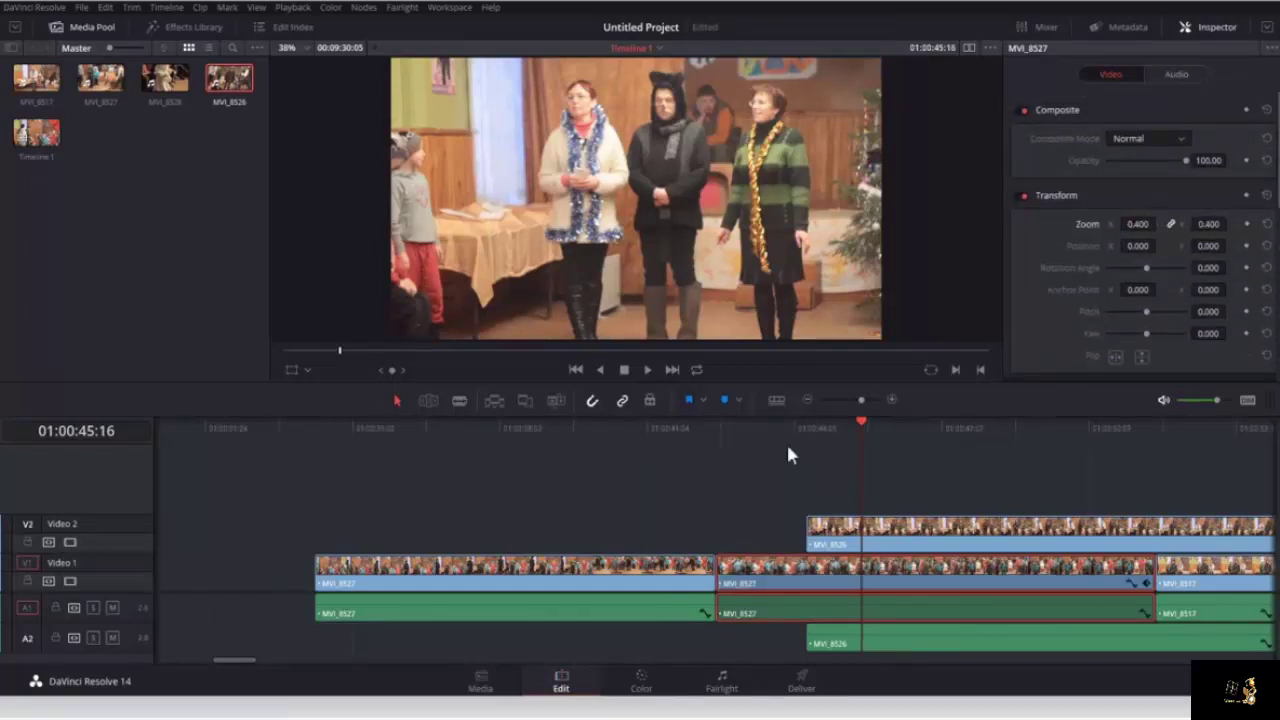
# Step: Transform the second MVI_8527 clip to zoom 0.460, position X 27.000 and rotation about -23 degrees, and crop its sides
pyautogui.click(769, 428)
pyautogui.moveTo(1158, 220); pyautogui.dragTo(1172, 268)
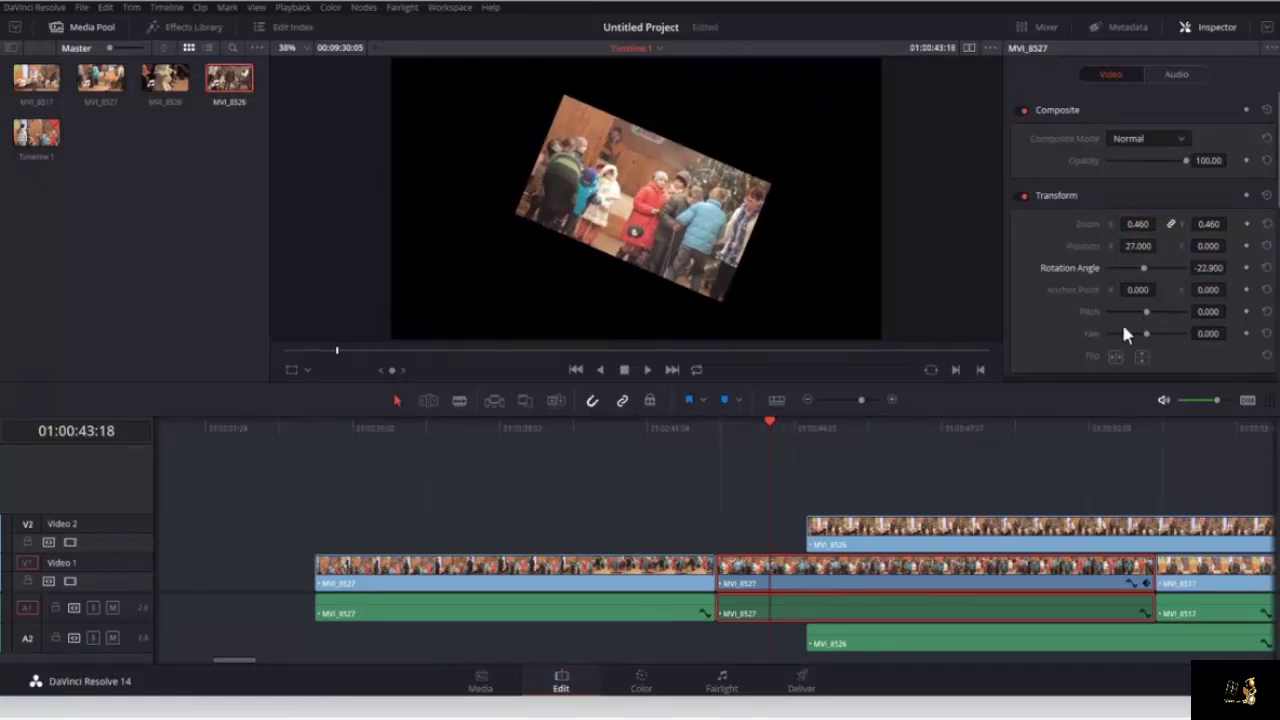
pyautogui.scroll(-3, 1121, 320)
pyautogui.moveTo(1107, 172)
pyautogui.mouseDown()
pyautogui.moveTo(1122, 172)
pyautogui.moveTo(1120, 194)
pyautogui.mouseUp()
pyautogui.scroll(-2, 1082, 275)
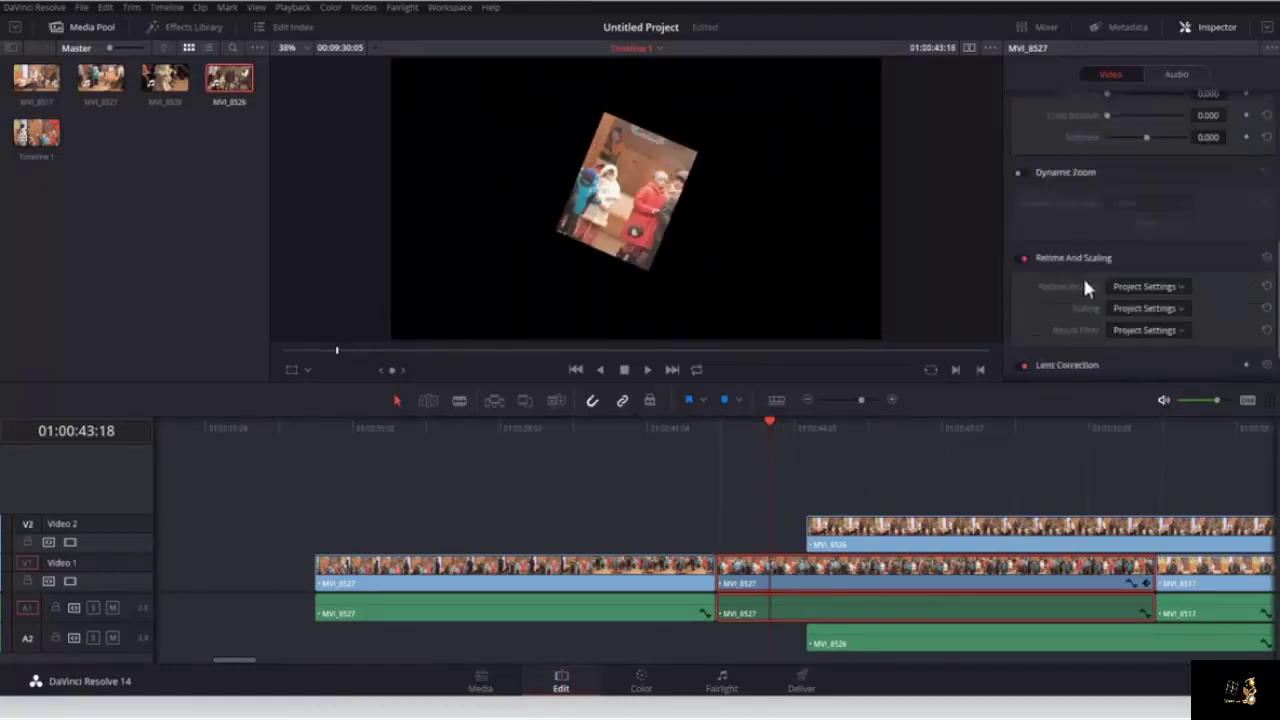
pyautogui.scroll(5, 1100, 250)
# Step: View the selected clip's metadata and lower the Audio 1 track level to -8.2 dB in the mixer
pyautogui.click(1125, 27)
pyautogui.click(1042, 27)
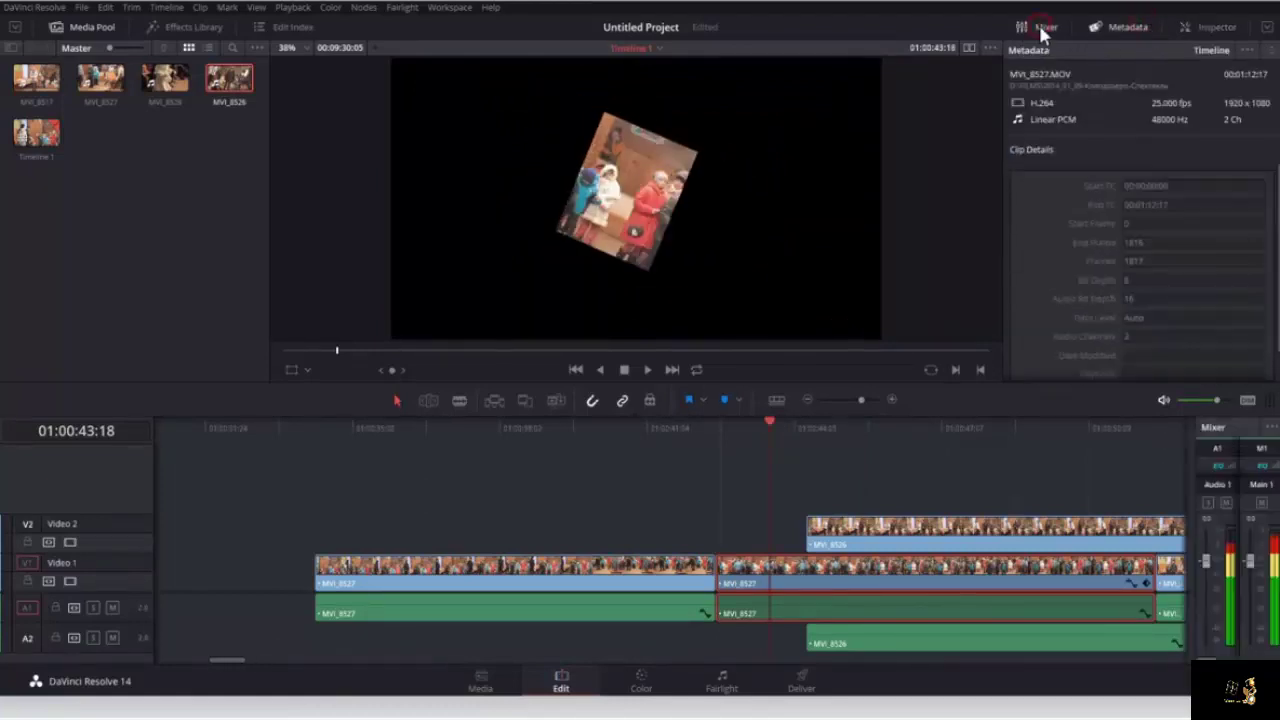
pyautogui.moveTo(1163, 566); pyautogui.dragTo(1166, 595)
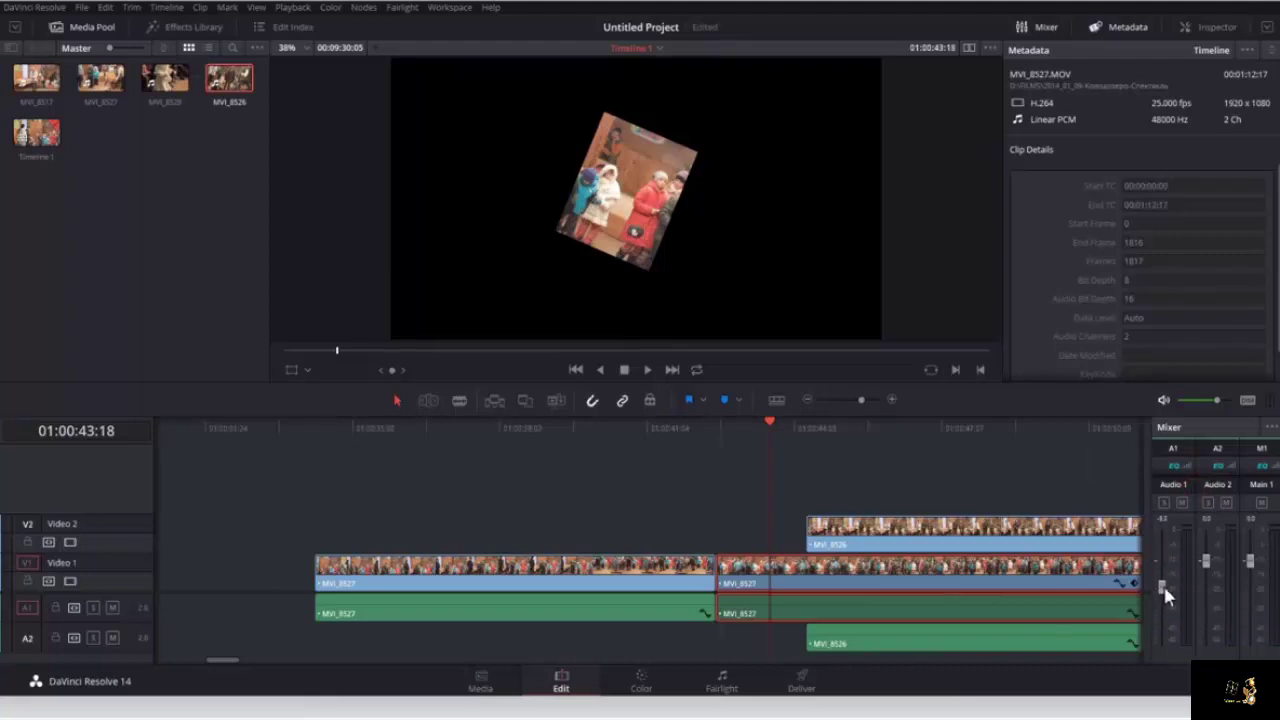
pyautogui.click(1045, 24)
# Step: Add a Cross Fade -3 dB audio transition at the cut between the two MVI_8527 clips on Audio 1
pyautogui.click(193, 27)
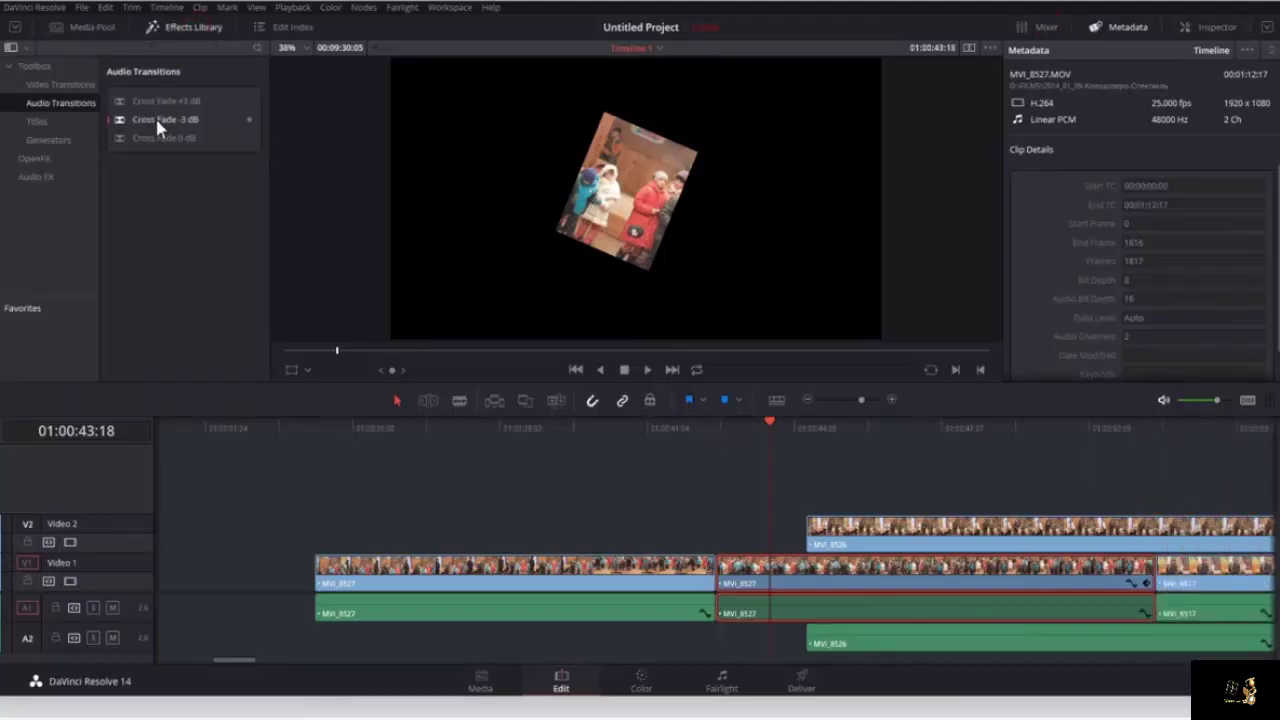
pyautogui.moveTo(158, 124); pyautogui.dragTo(716, 606)
pyautogui.click(713, 427)
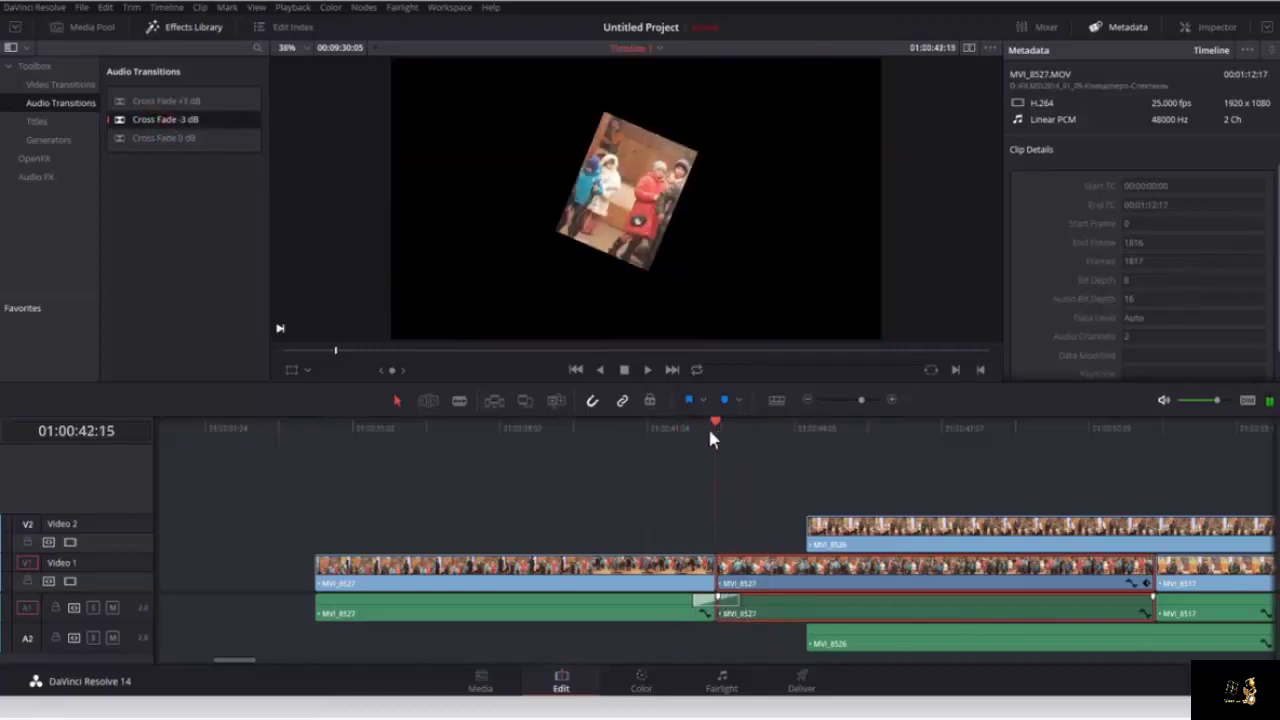
pyautogui.click(716, 600)
# Step: Add an Additive Dissolve between the two MVI_8527 clips and apply Directional Blur with strength 0.722 to the first one
pyautogui.click(40, 86)
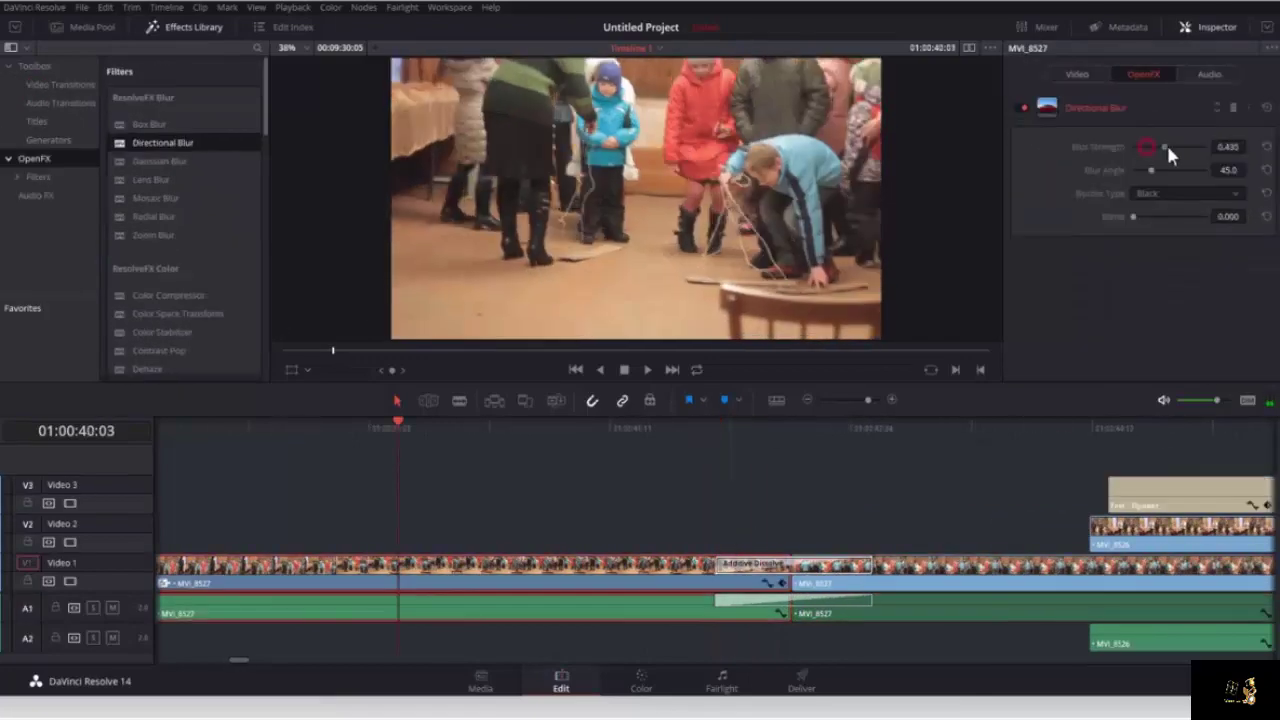
pyautogui.moveTo(1166, 142)
pyautogui.mouseDown()
pyautogui.moveTo(1156, 147)
pyautogui.moveTo(1185, 147)
pyautogui.mouseUp()
# Step: Grade the clip at 01:01:12:17 on the Color page, adjusting the primary gamma and lowering the offset to darken the image
pyautogui.click(642, 682)
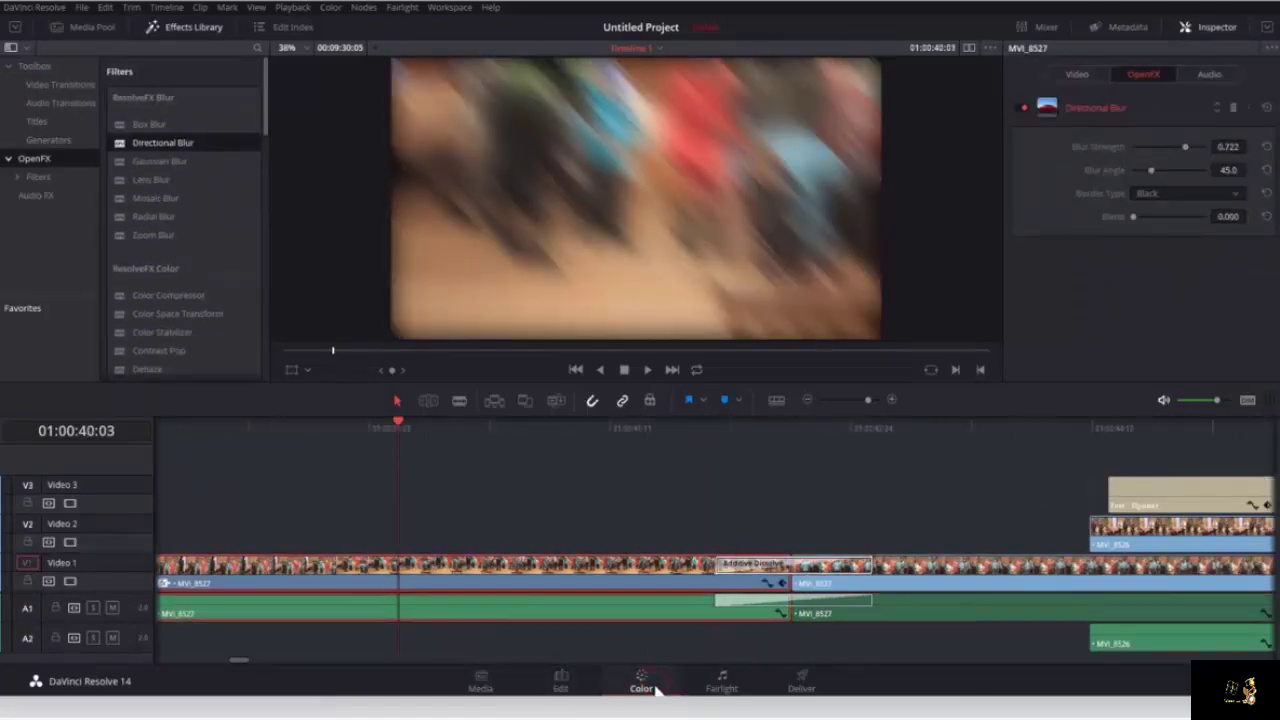
pyautogui.rightClick(938, 110)
pyautogui.click(1078, 372)
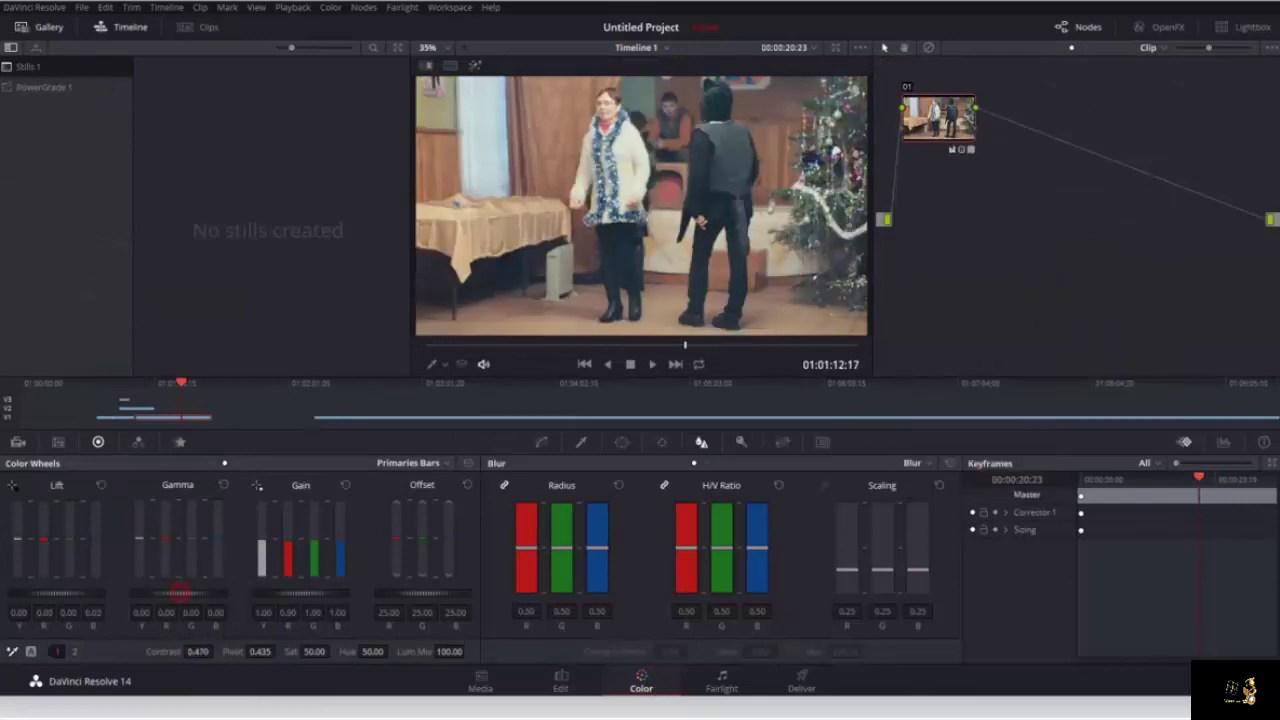
pyautogui.moveTo(180, 593); pyautogui.dragTo(191, 534)
pyautogui.moveTo(433, 571); pyautogui.dragTo(418, 558)
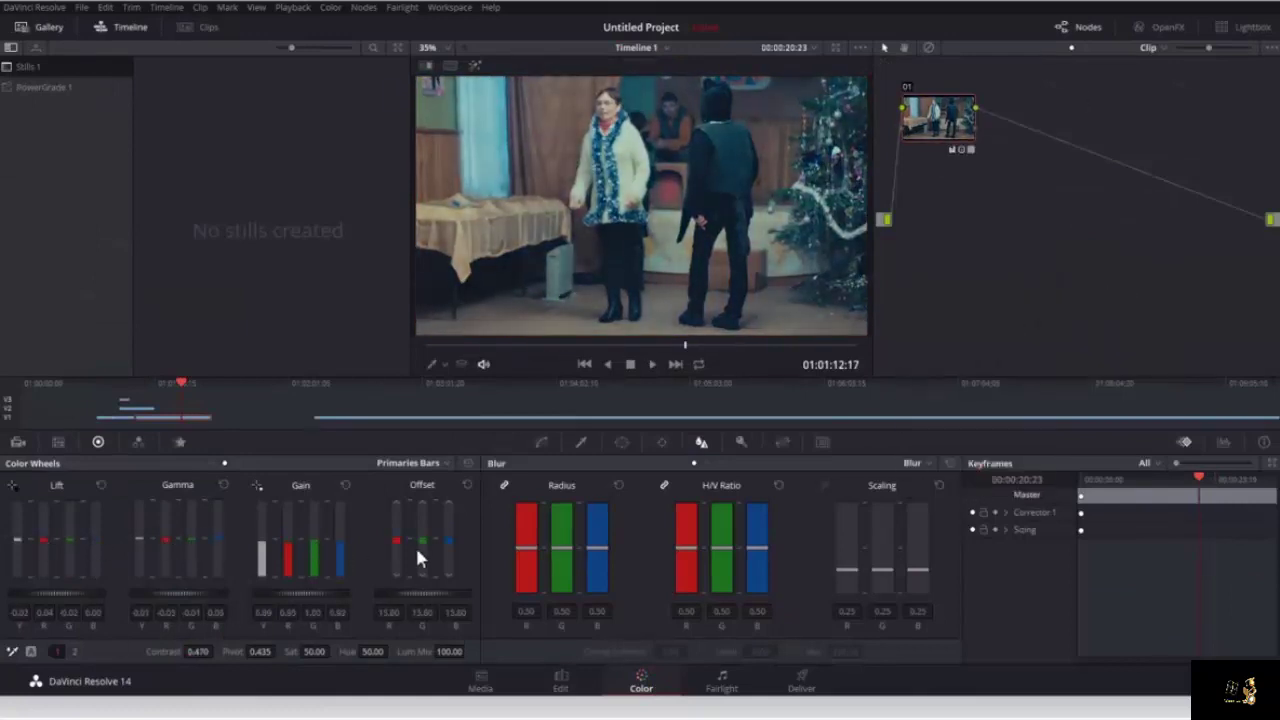
# Step: Look over the Fairlight page's audio tracks, mixer and Inspector
pyautogui.click(721, 682)
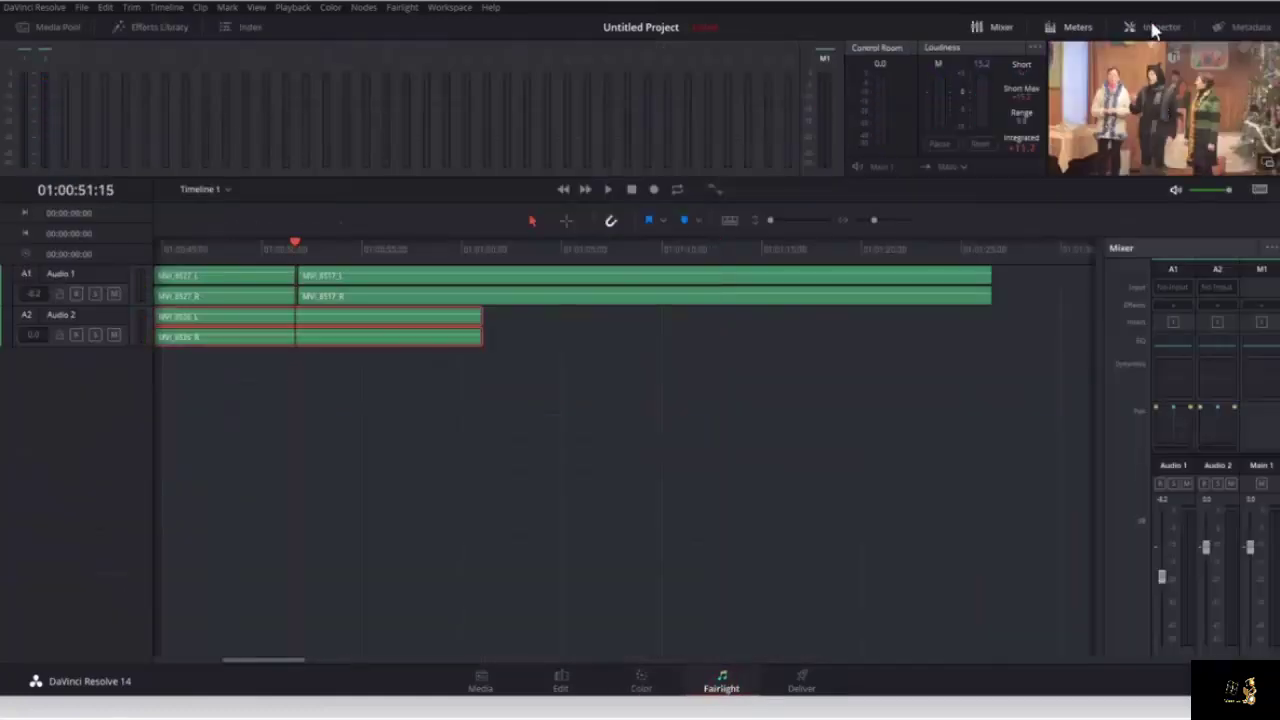
pyautogui.click(1152, 28)
# Step: Set the render range on the Deliver page from 01:00:32:12 to 01:01:27:09
pyautogui.click(803, 678)
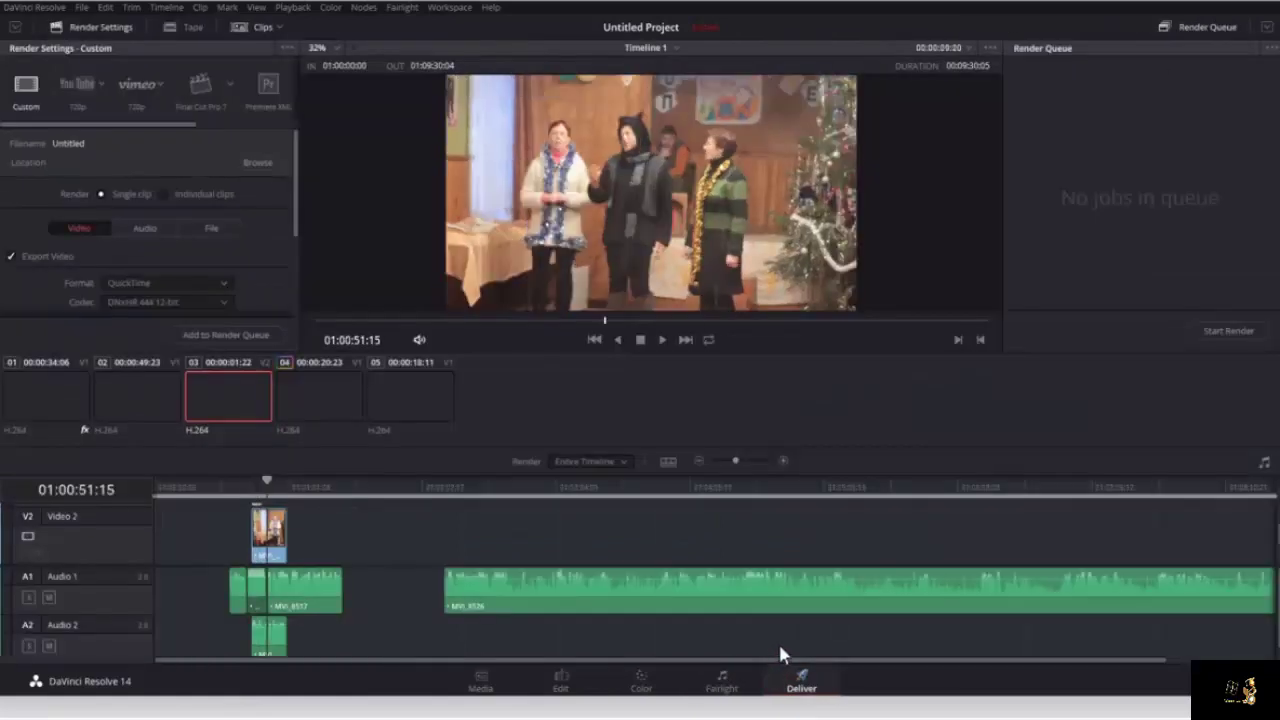
pyautogui.click(286, 487)
pyautogui.press('x')
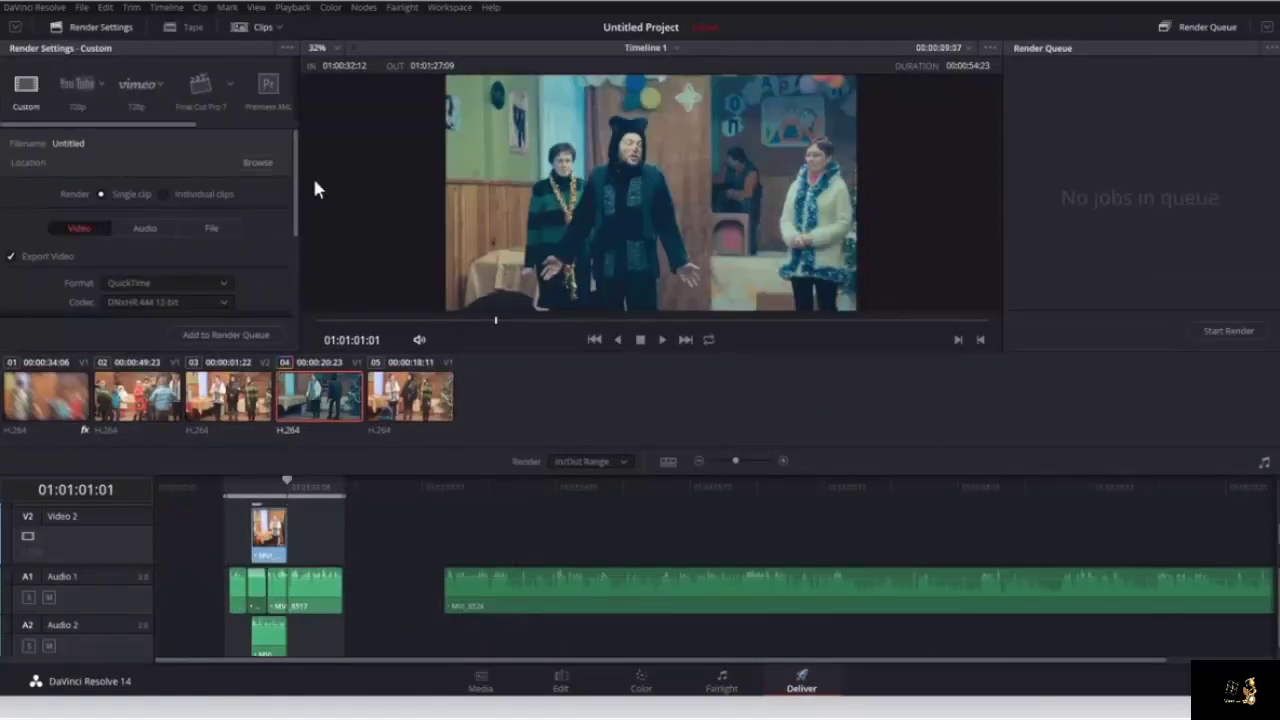
# Step: Set the export format to MP4 with the H.264 codec and review the audio export settings
pyautogui.scroll(-2, 300, 230)
pyautogui.click(160, 219)
pyautogui.click(129, 356)
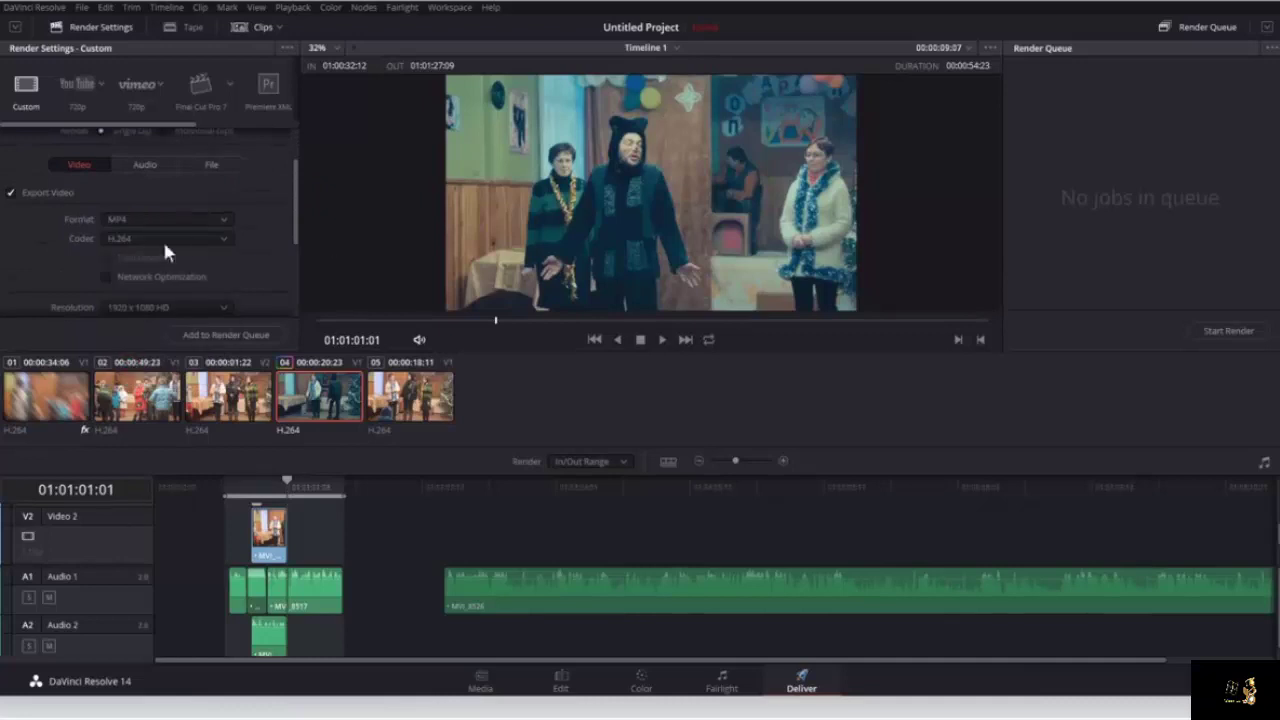
pyautogui.scroll(-2, 162, 238)
pyautogui.scroll(4, 200, 230)
pyautogui.click(145, 228)
pyautogui.scroll(-3, 197, 277)
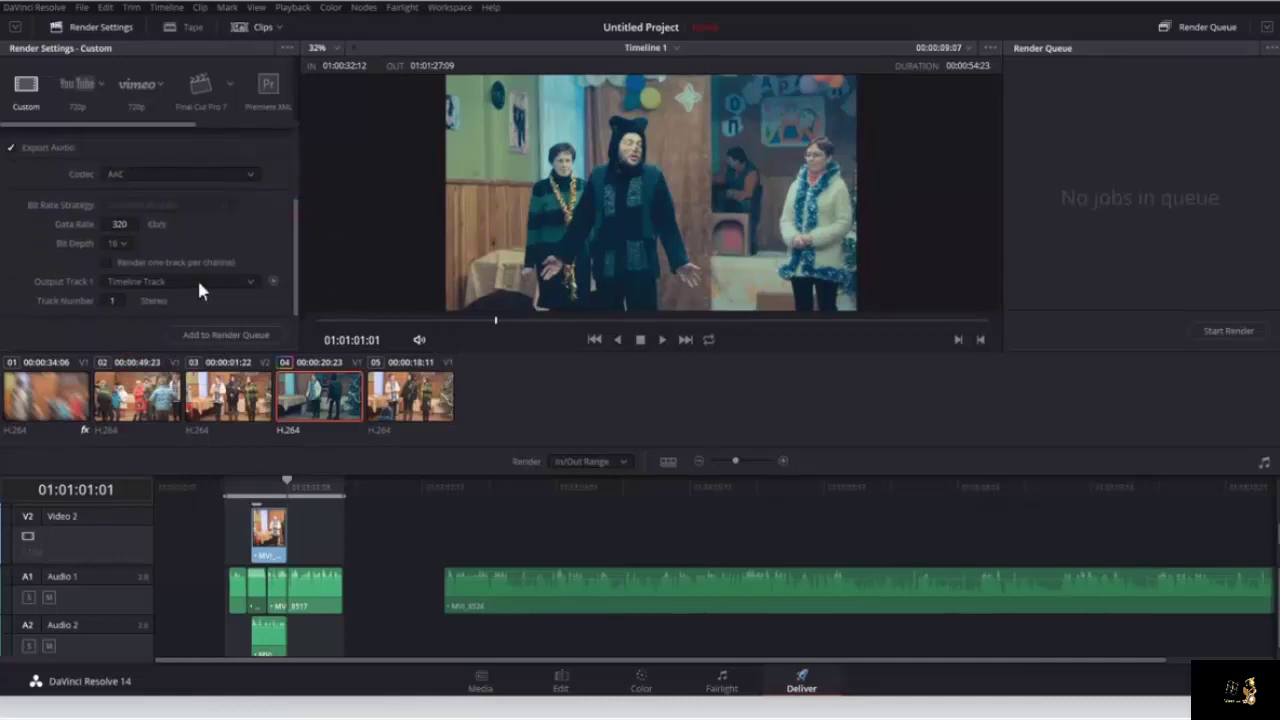
pyautogui.scroll(1, 184, 299)
pyautogui.scroll(2, 297, 272)
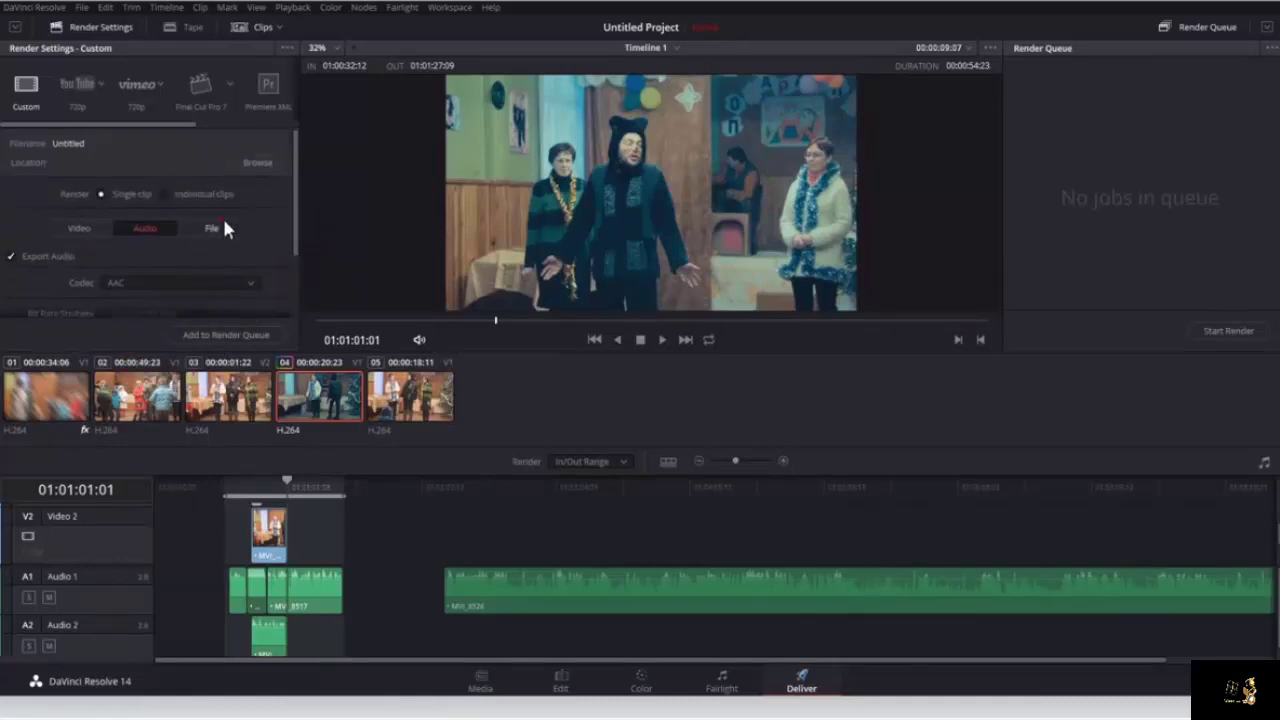
# Step: Enter Привет as the custom file name for the export and review the remaining file settings
pyautogui.click(211, 228)
pyautogui.click(180, 289)
pyautogui.write('Привет')
pyautogui.scroll(-5, 288, 203)
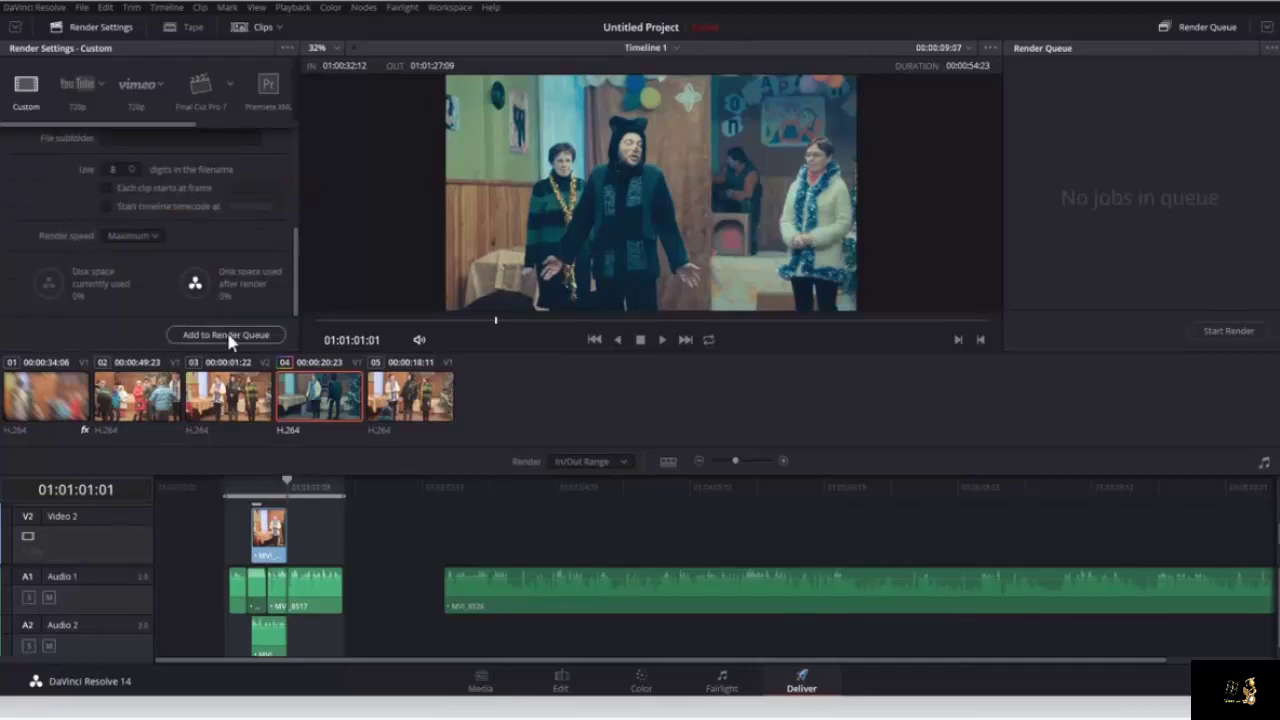
# Step: Add the job to the render queue with a chosen save location and start the render
pyautogui.click(229, 334)
pyautogui.click(525, 196)
pyautogui.click(760, 526)
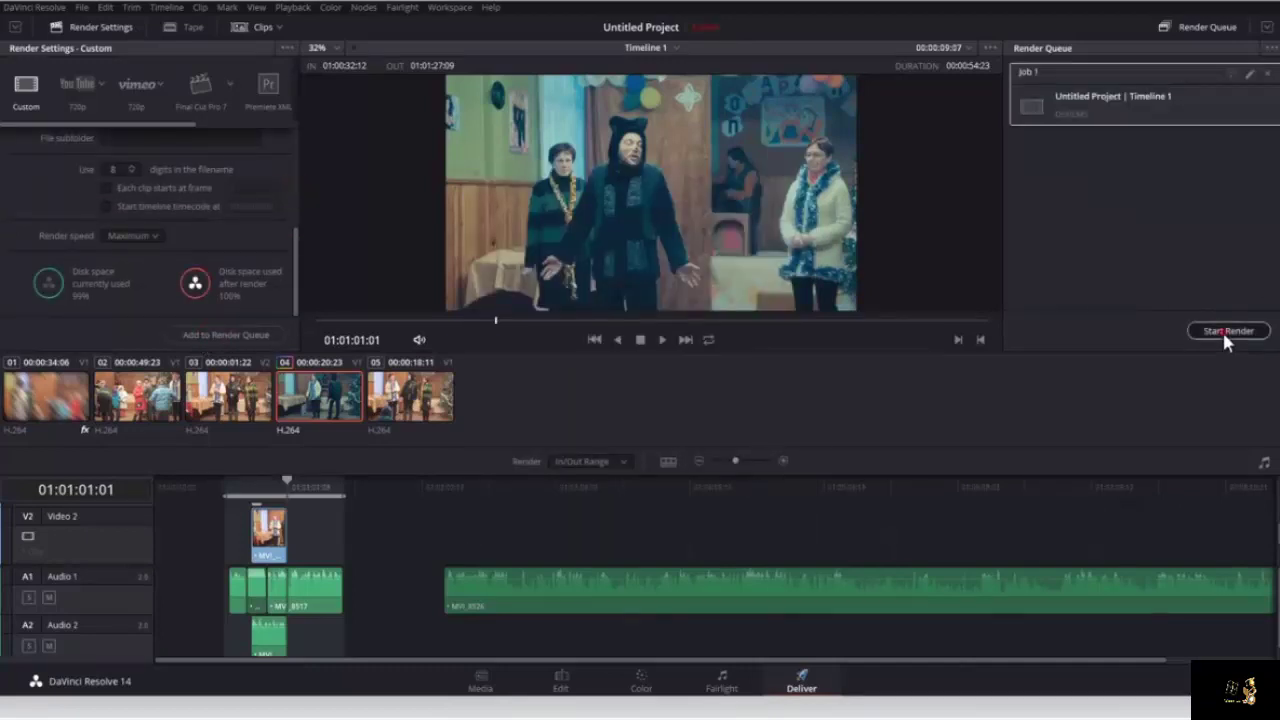
pyautogui.click(1224, 332)
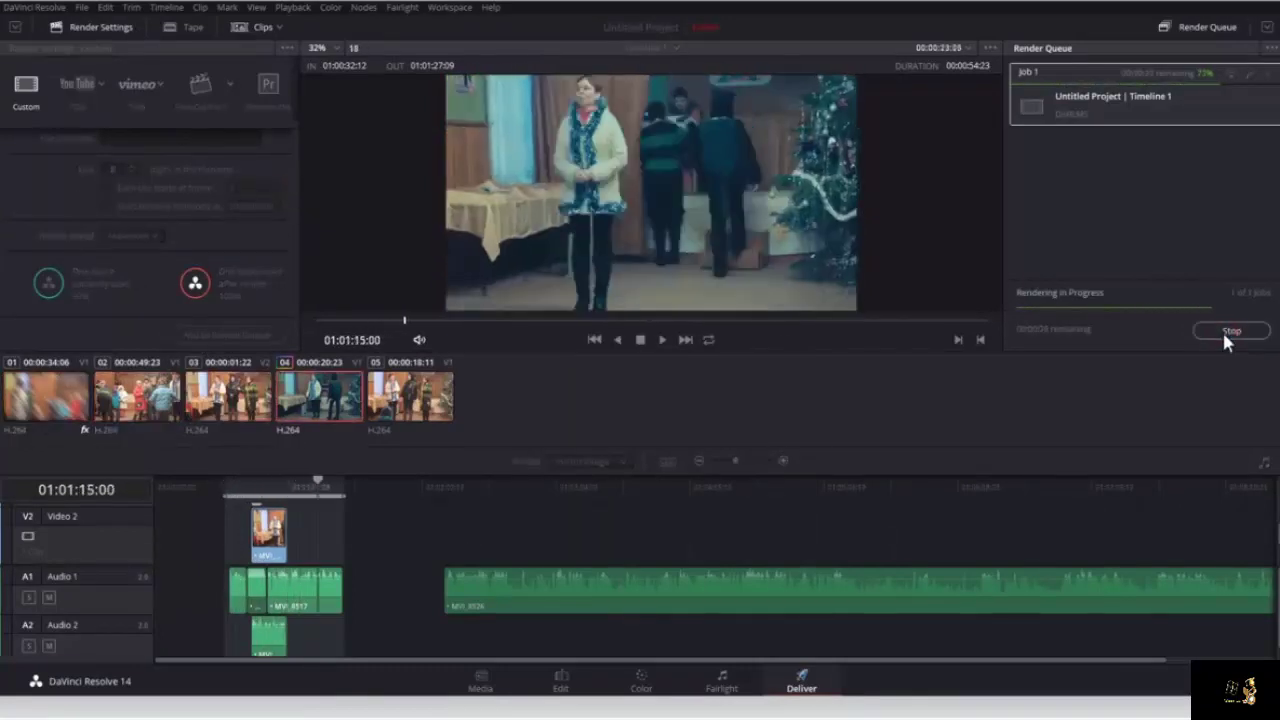